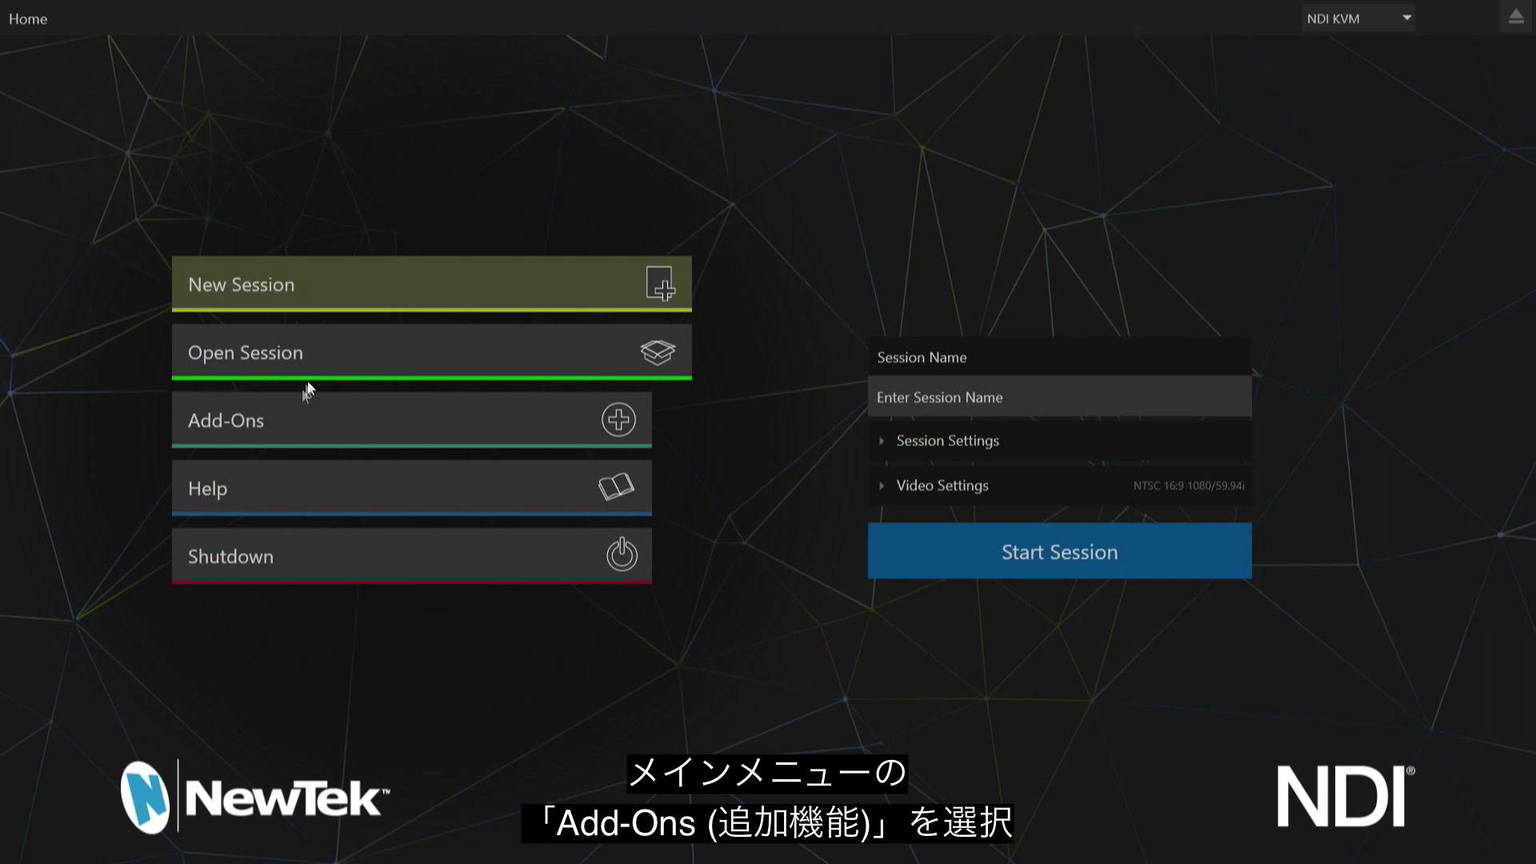
Step: From the Home screen's Add-Ons list, launch Animation Store Creator Advanced Edition
left_click(300, 420)
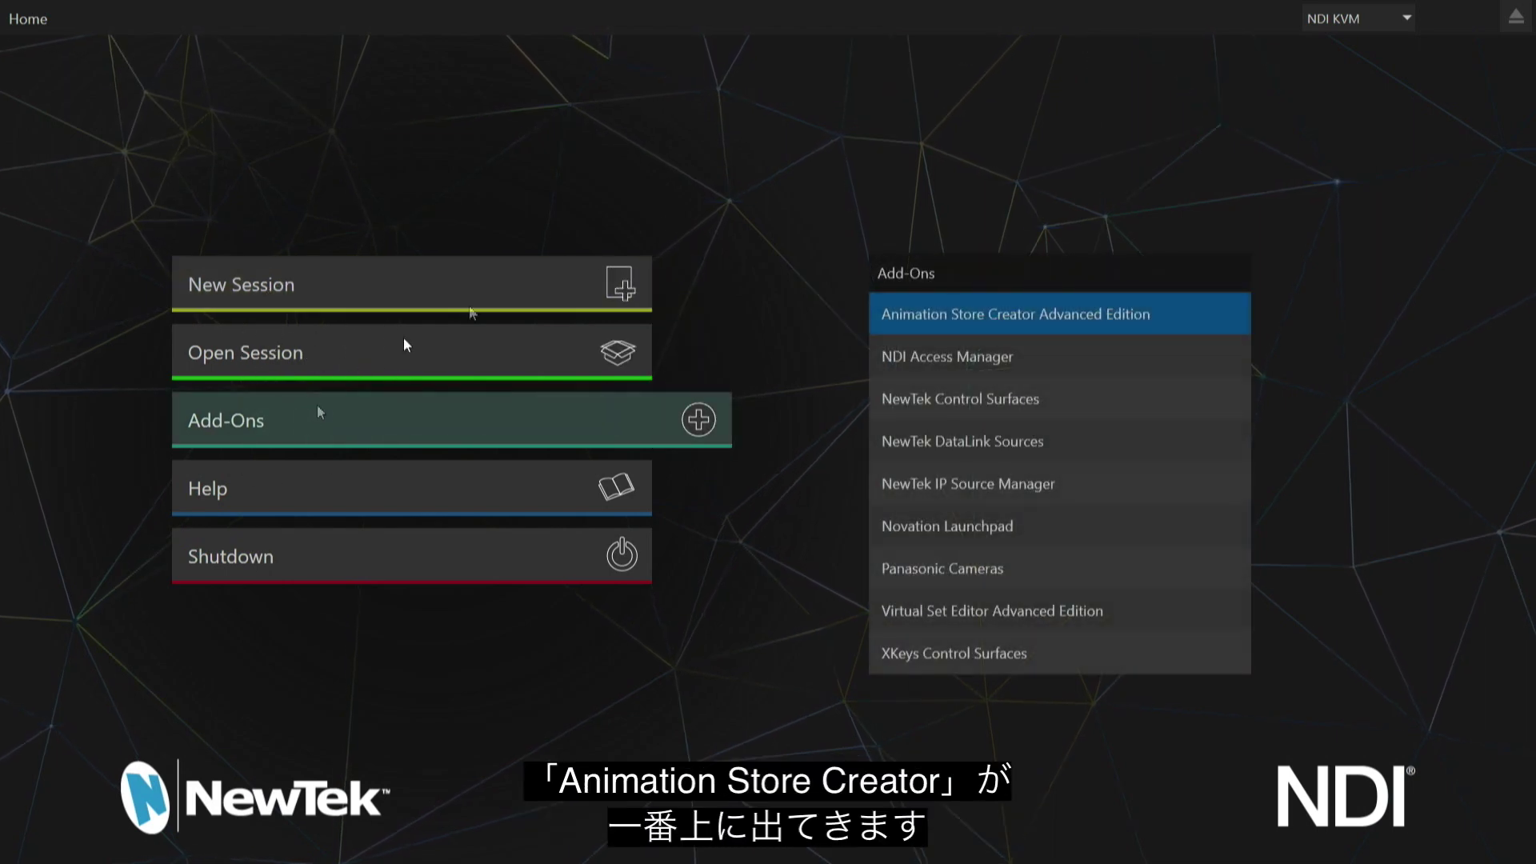
left_click(1026, 324)
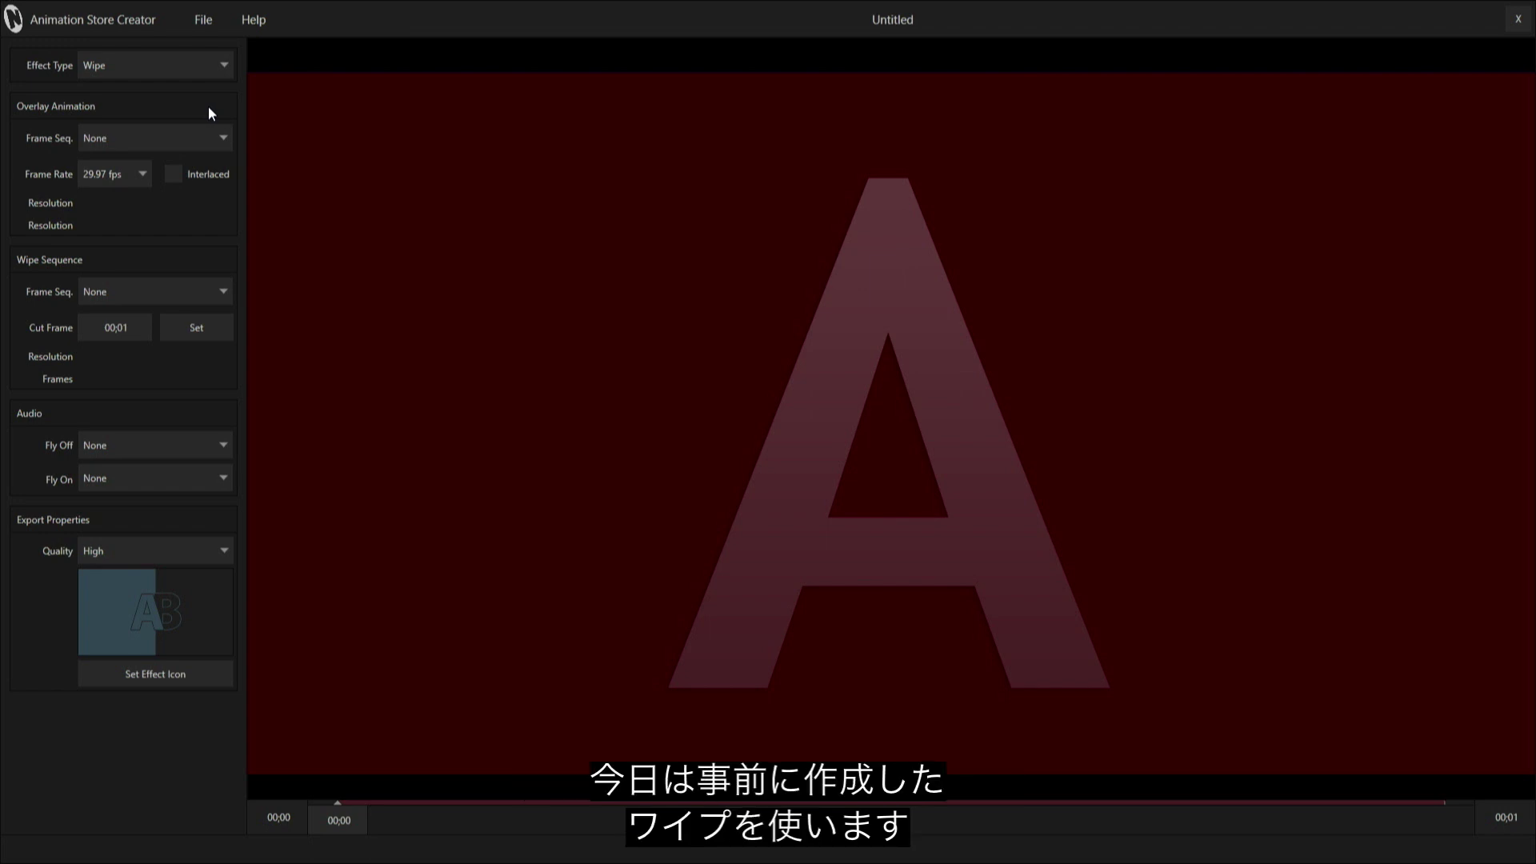
Step: Keep Wipe as the effect type and browse the Production Share drive for an overlay sequence
left_click(171, 67)
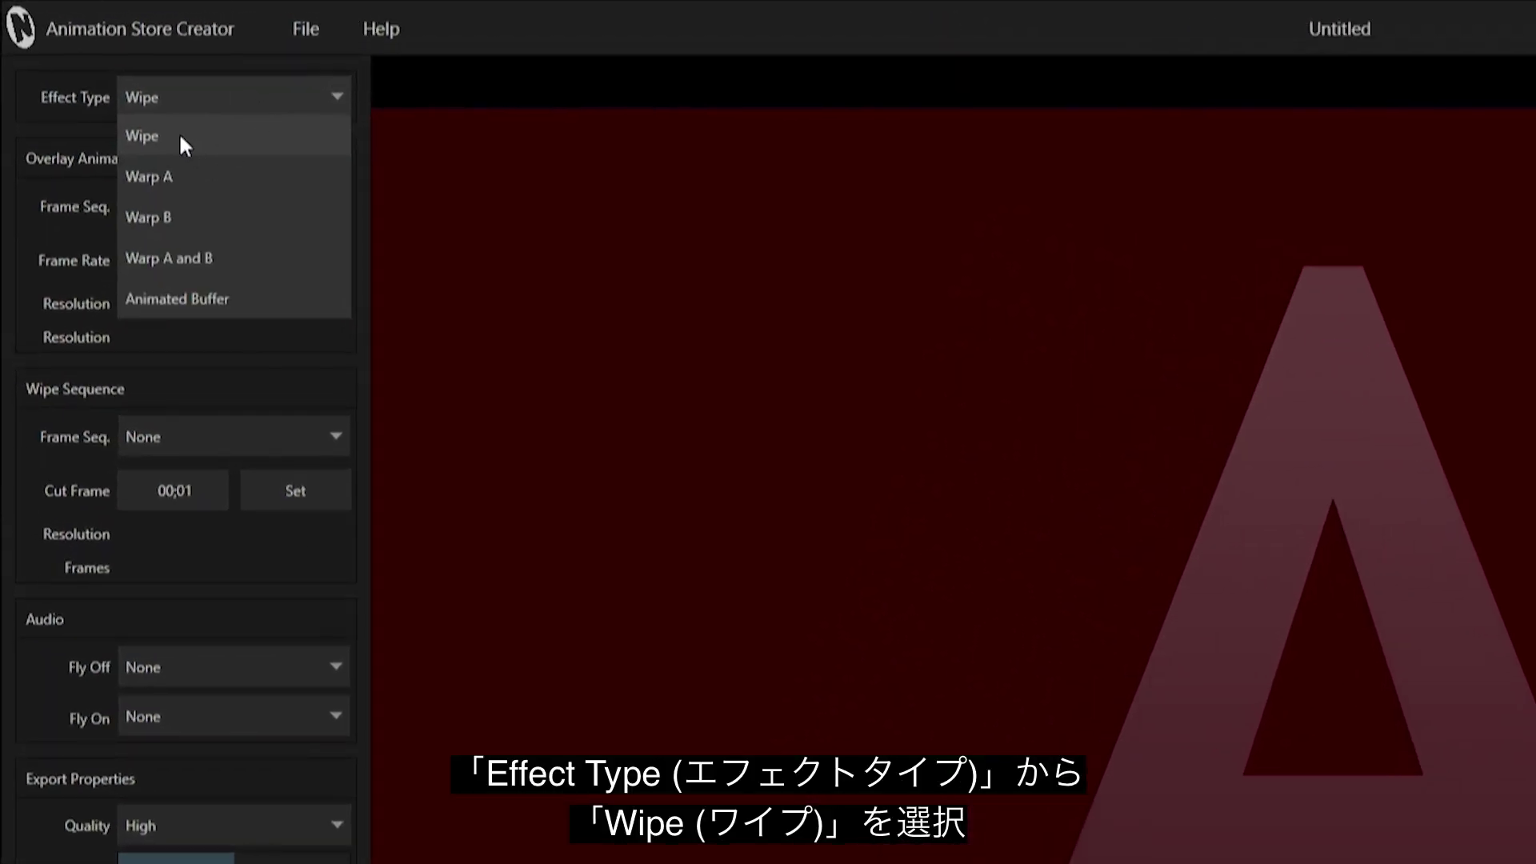
left_click(179, 134)
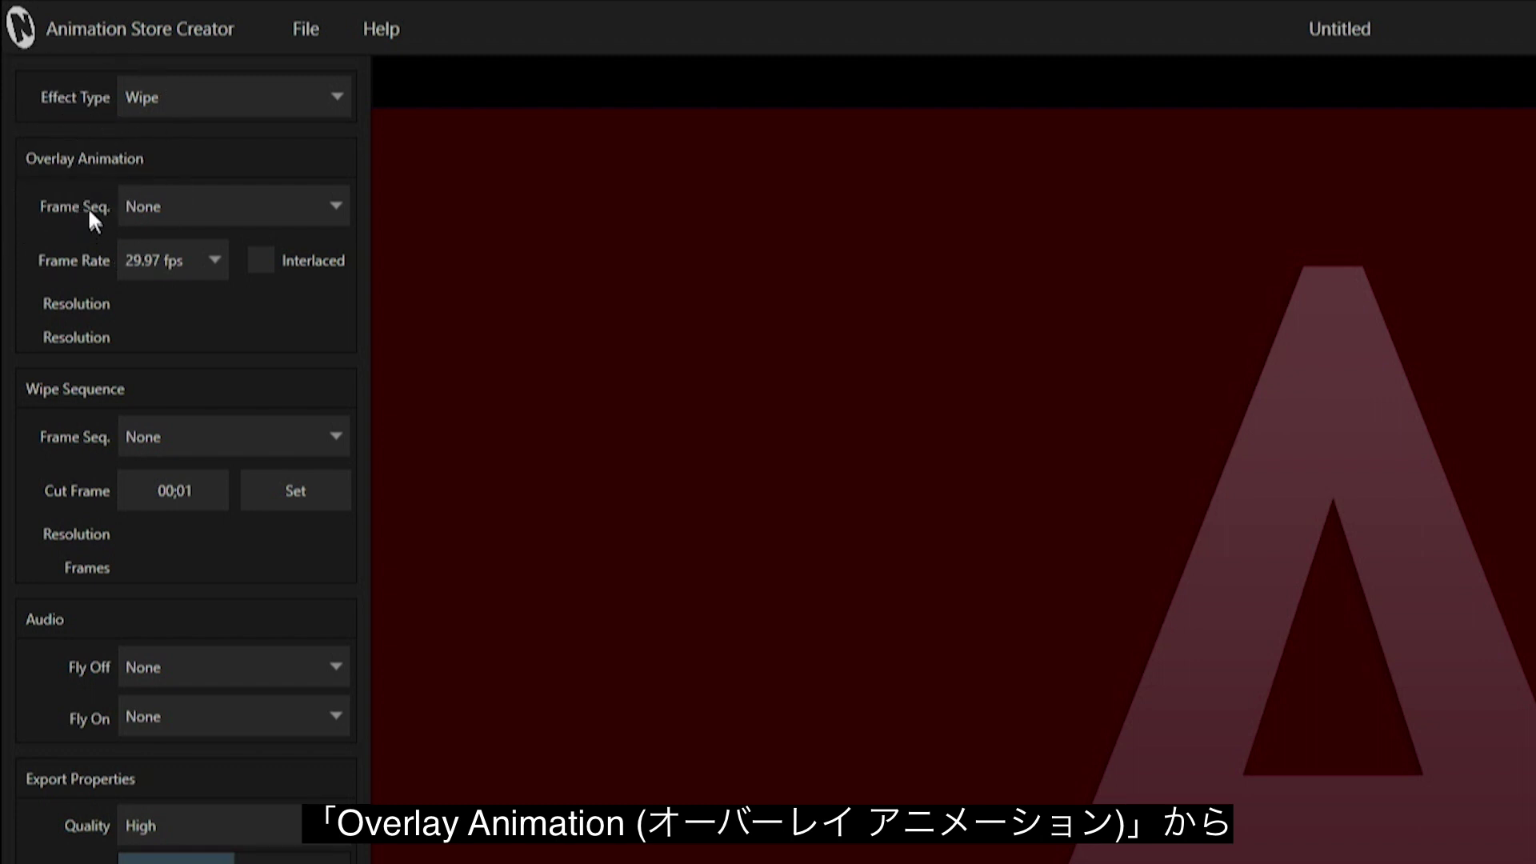
left_click(282, 212)
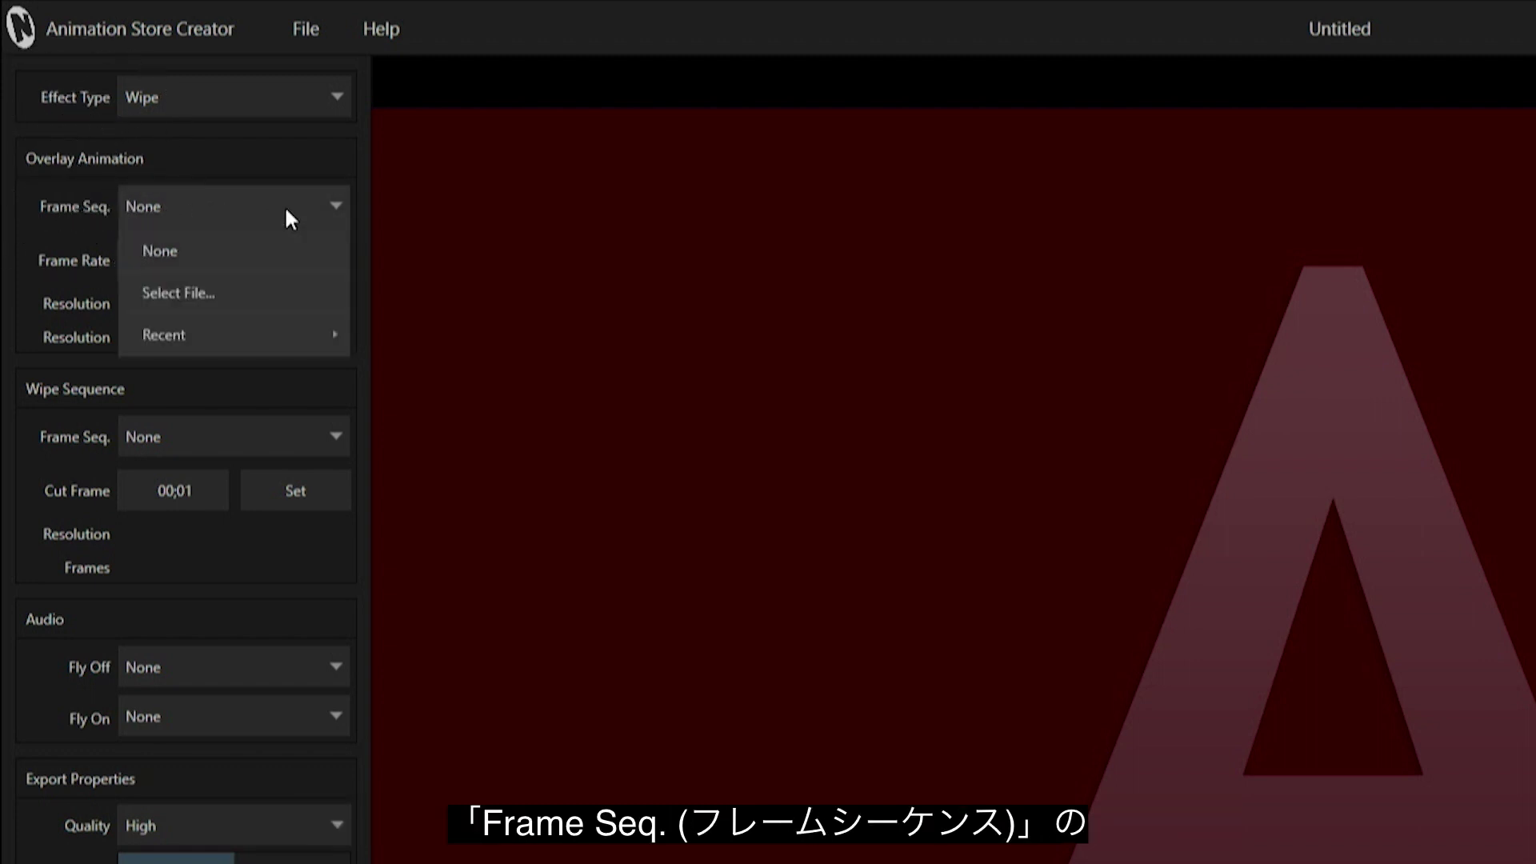
left_click(184, 295)
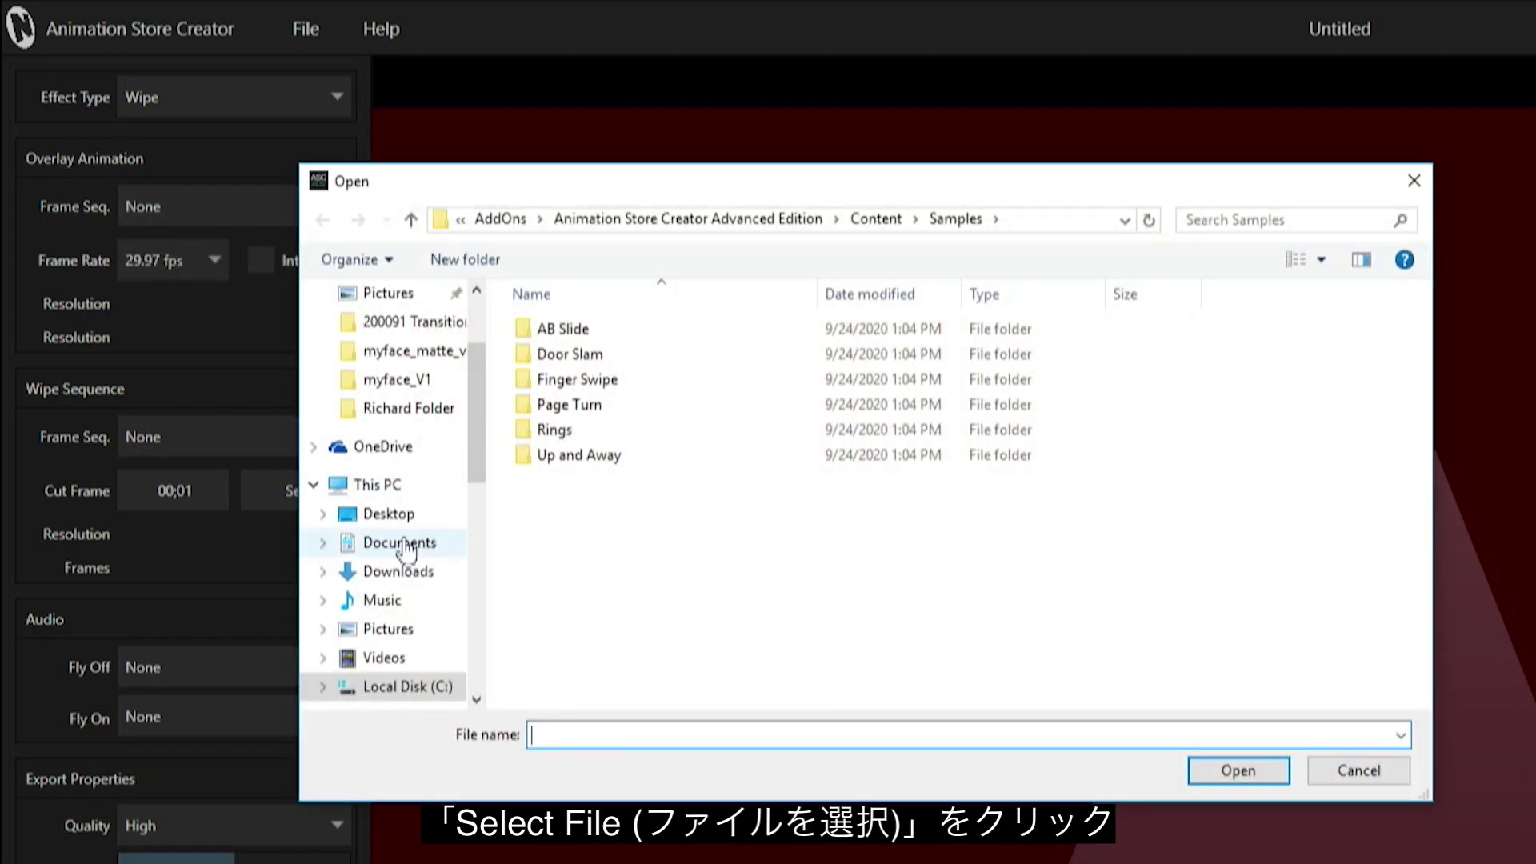
scroll(408, 624, "down", 2)
left_click(404, 660)
Step: Load myface_00000 from 200091 Transition with Audio > Media Files > myface_V1 as the overlay animation
scroll(768, 616, "down", 5)
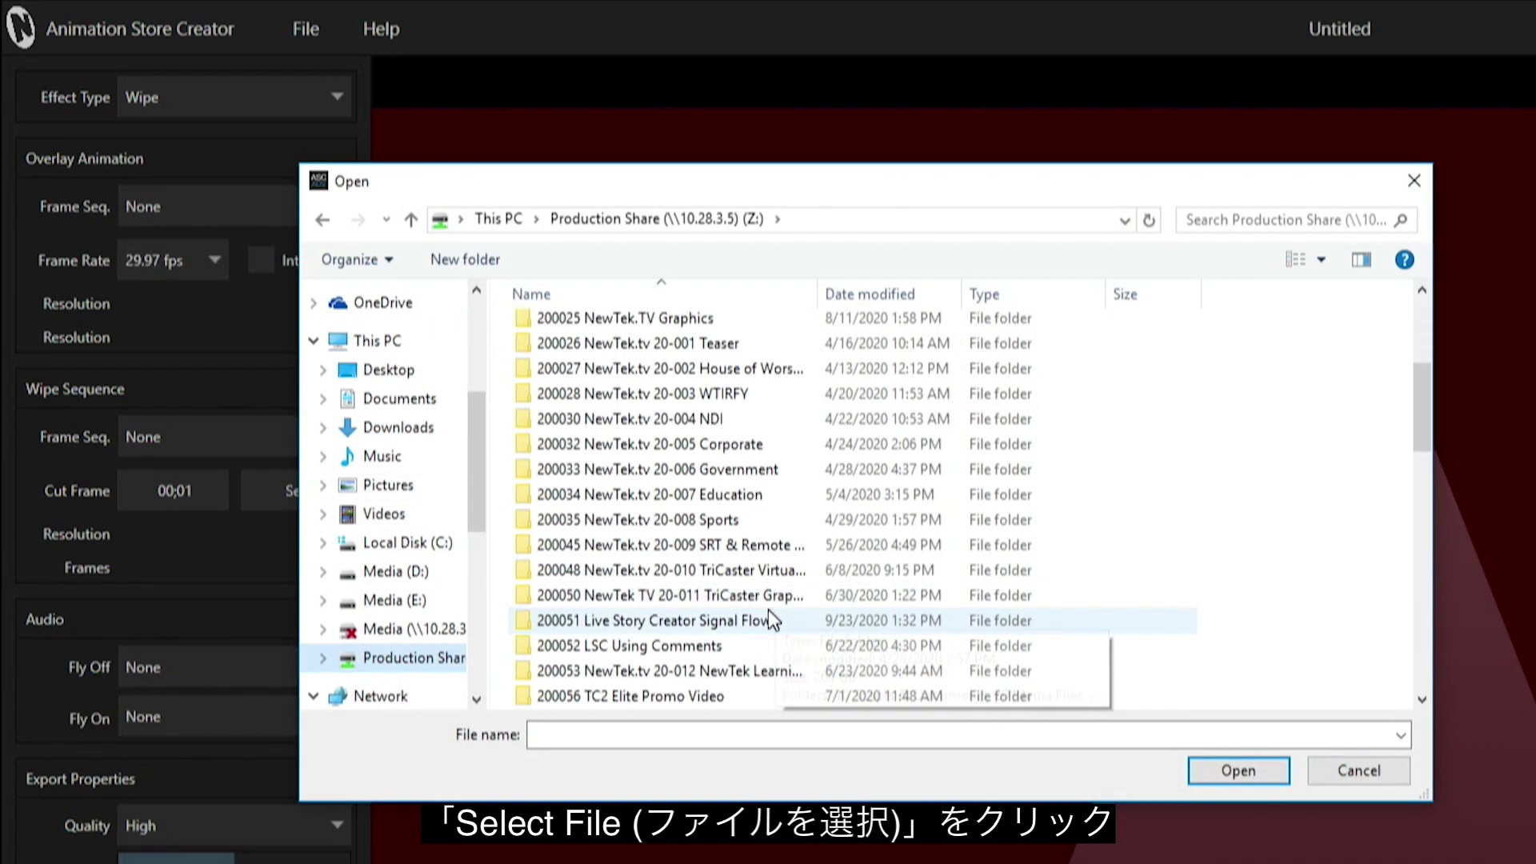
scroll(768, 618, "down", 10)
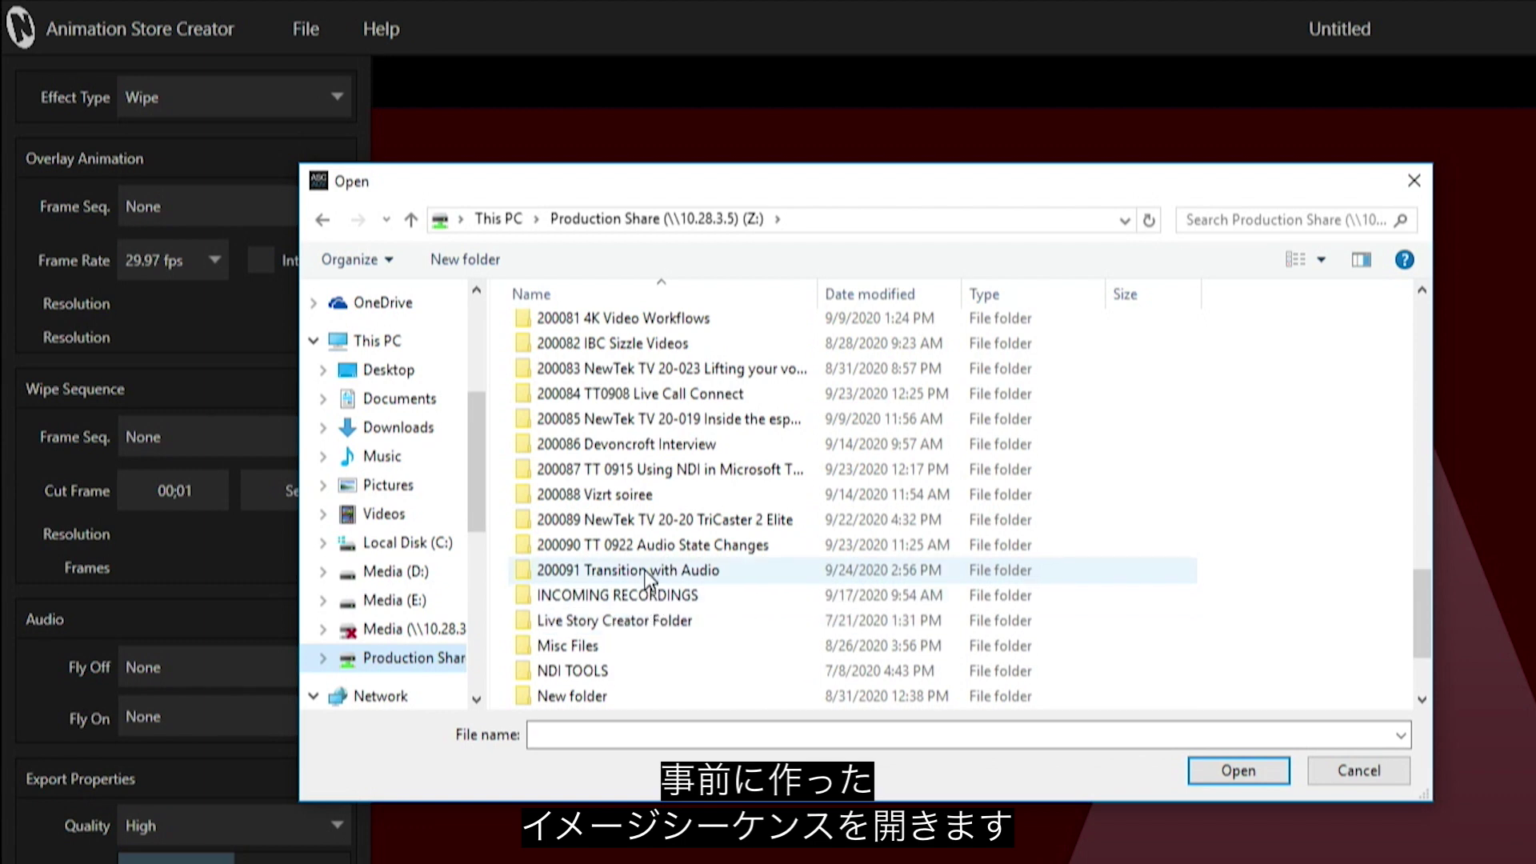
double_click(646, 572)
double_click(575, 354)
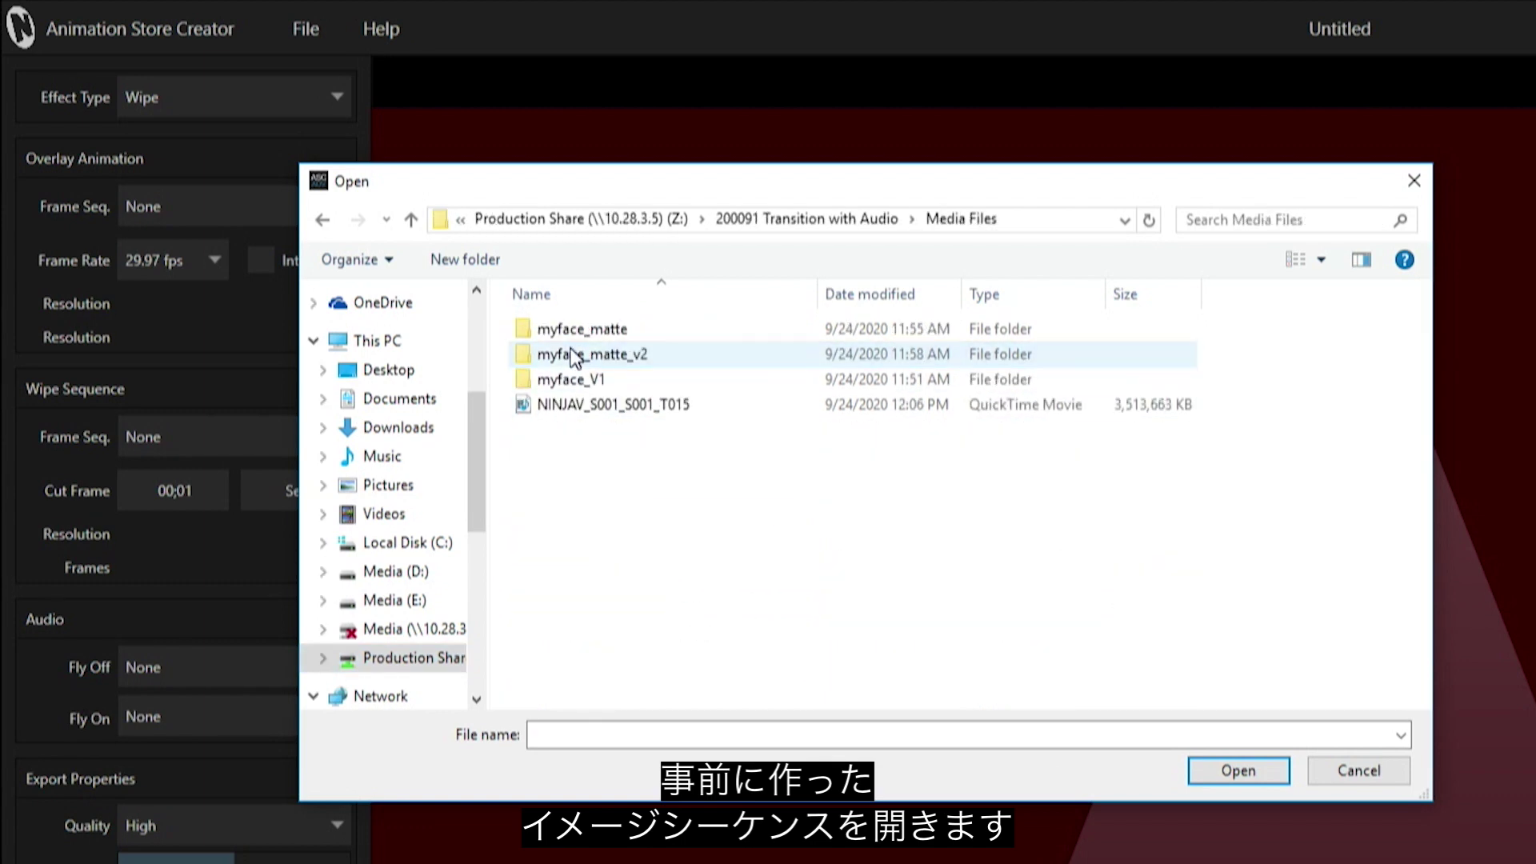
double_click(574, 380)
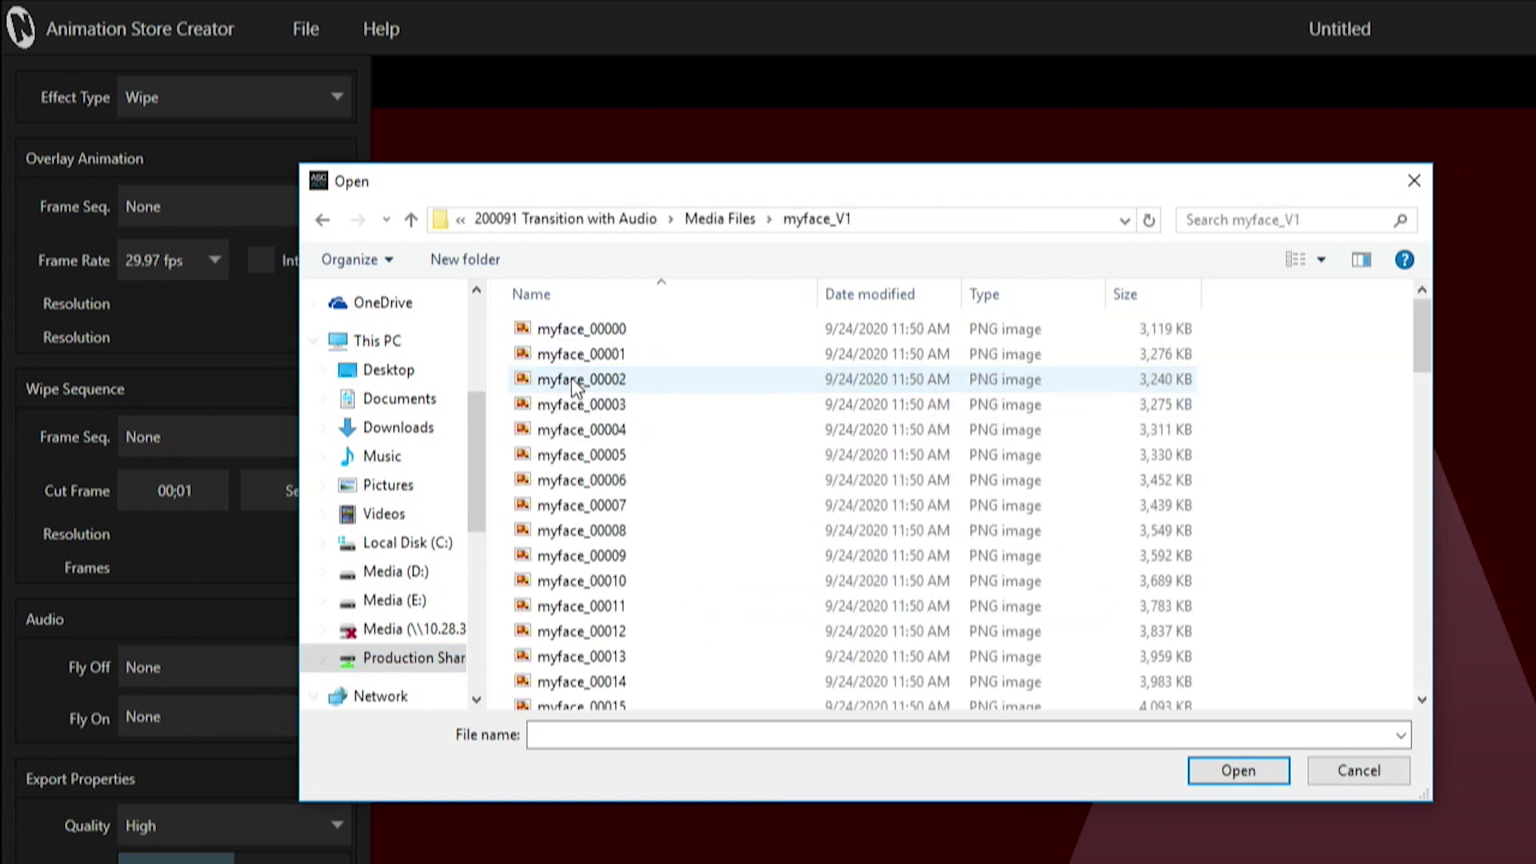
left_click(584, 330)
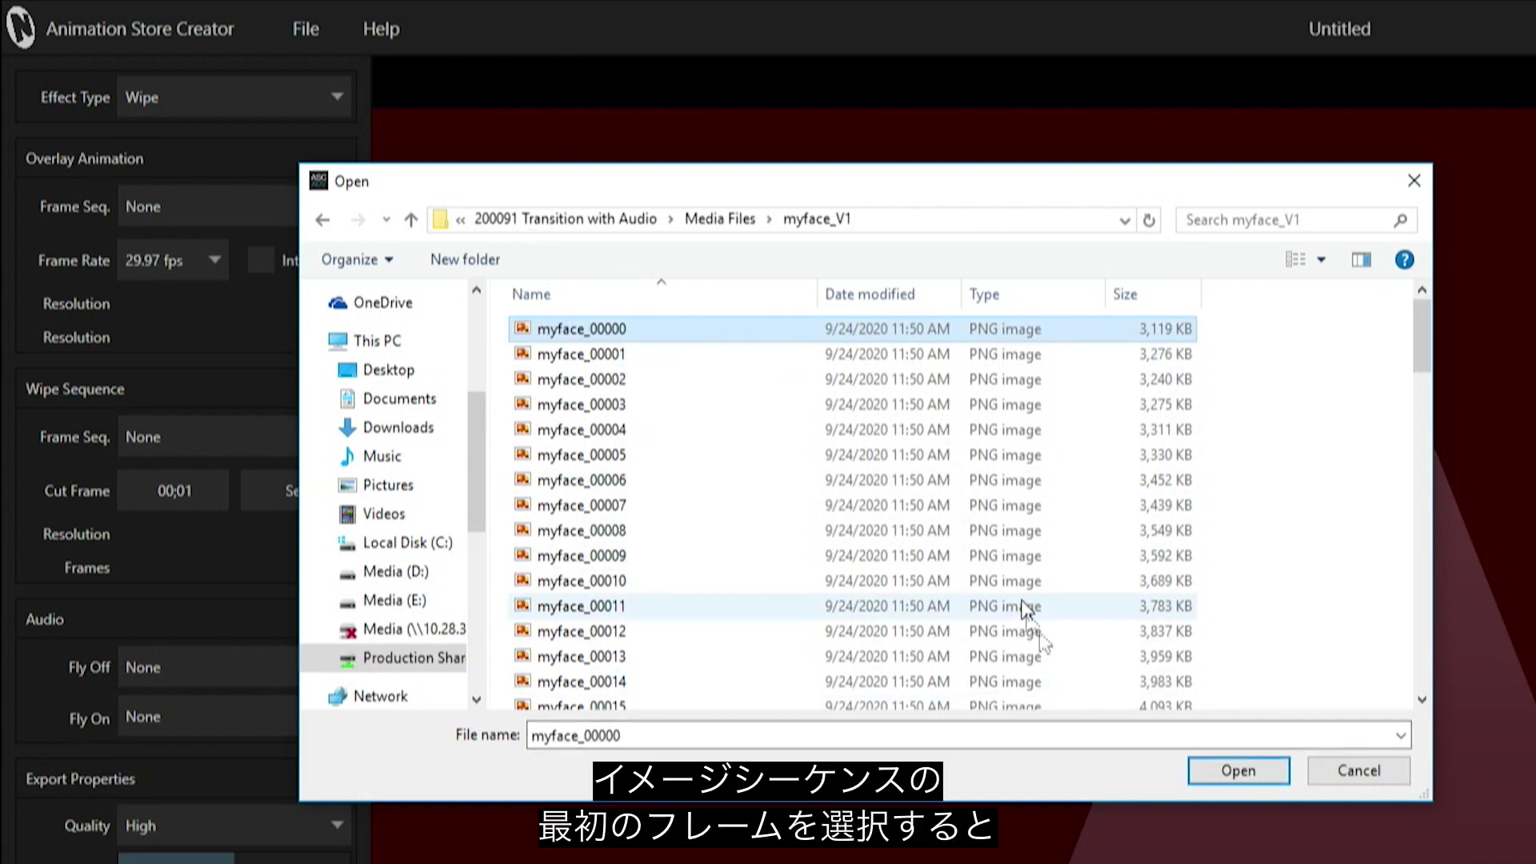
left_click(1234, 772)
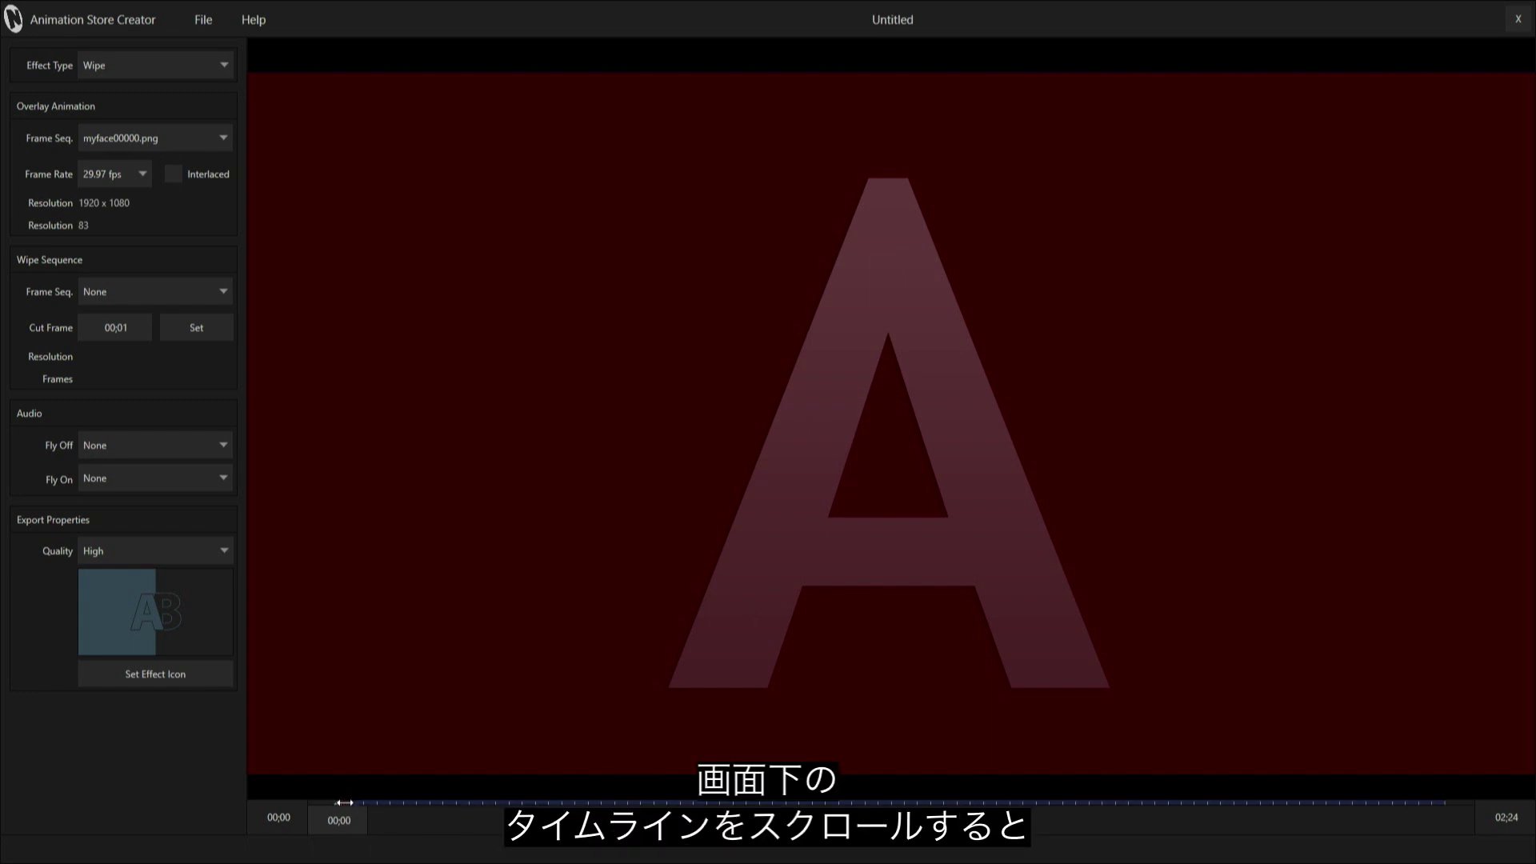
left_click(343, 802)
left_click_drag(343, 802, 1228, 803)
key("space")
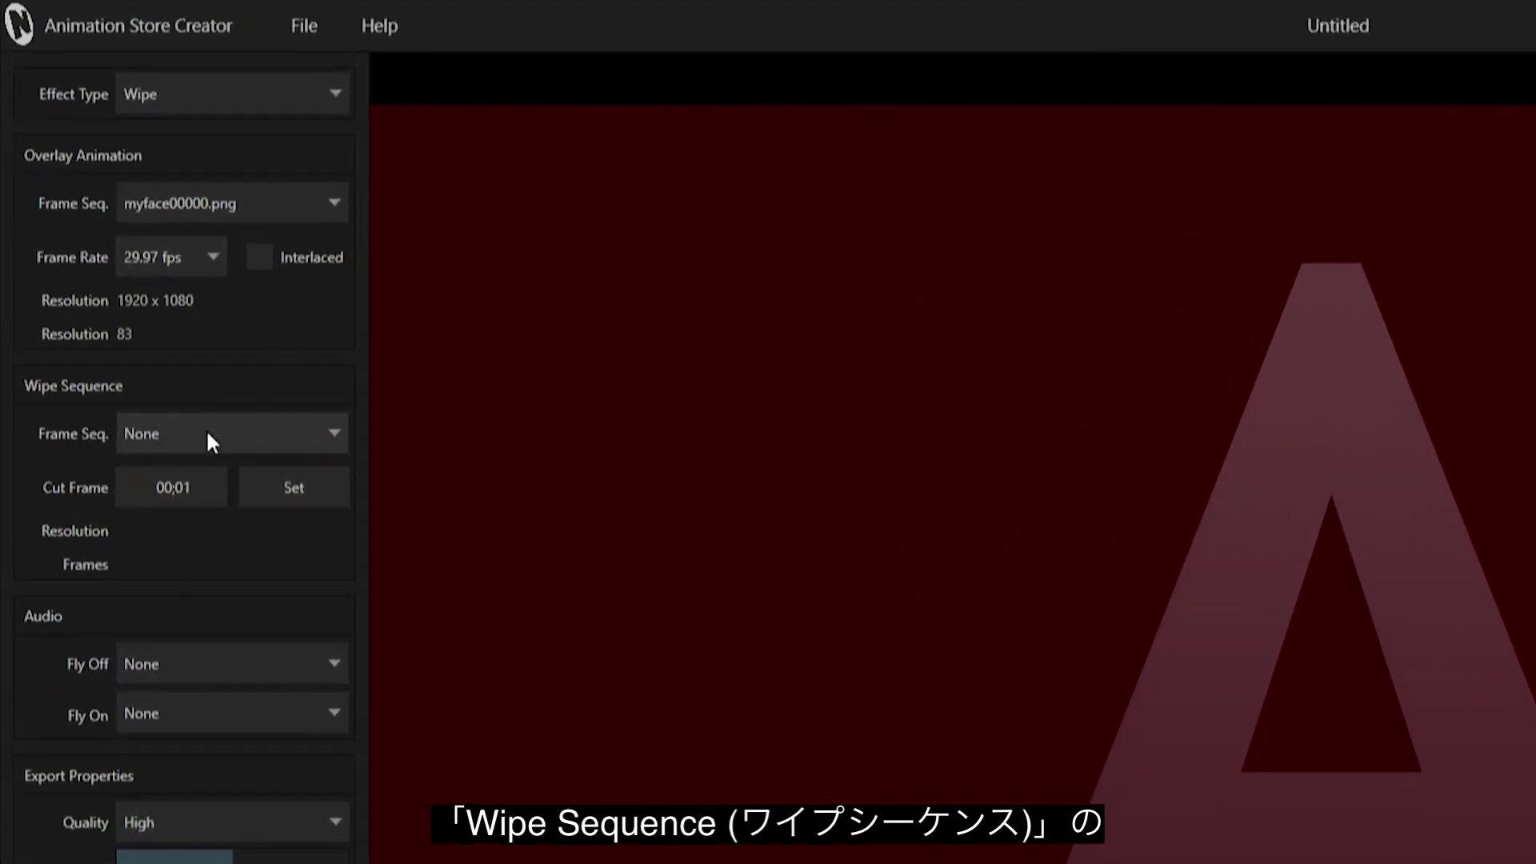
Step: Load myface_00000 from the myface_matte_v2 folder as the Wipe Sequence, then scrub the preview
left_click(208, 436)
left_click(207, 520)
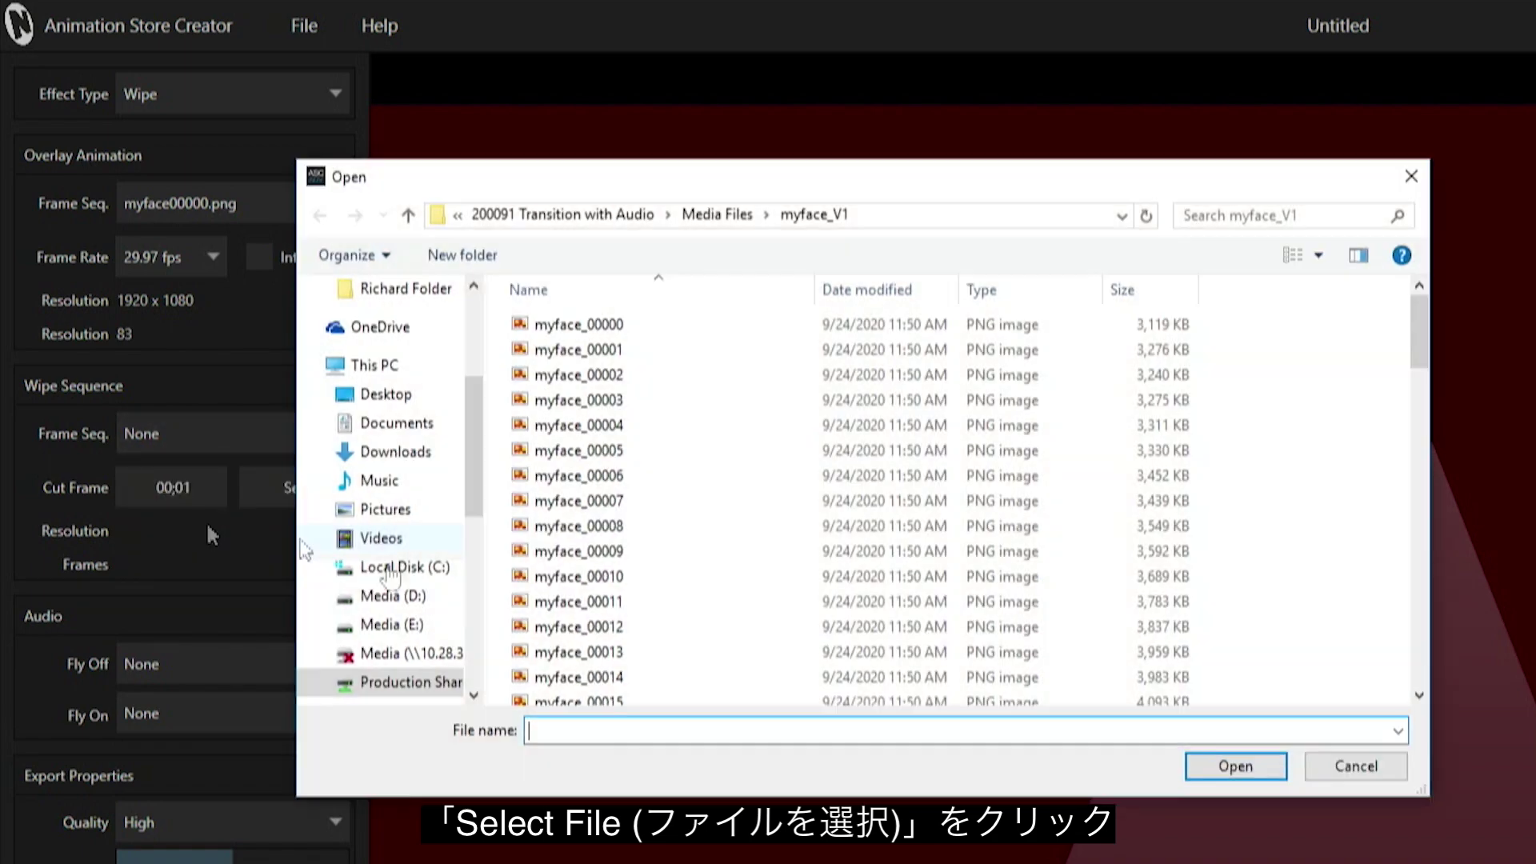
left_click(723, 215)
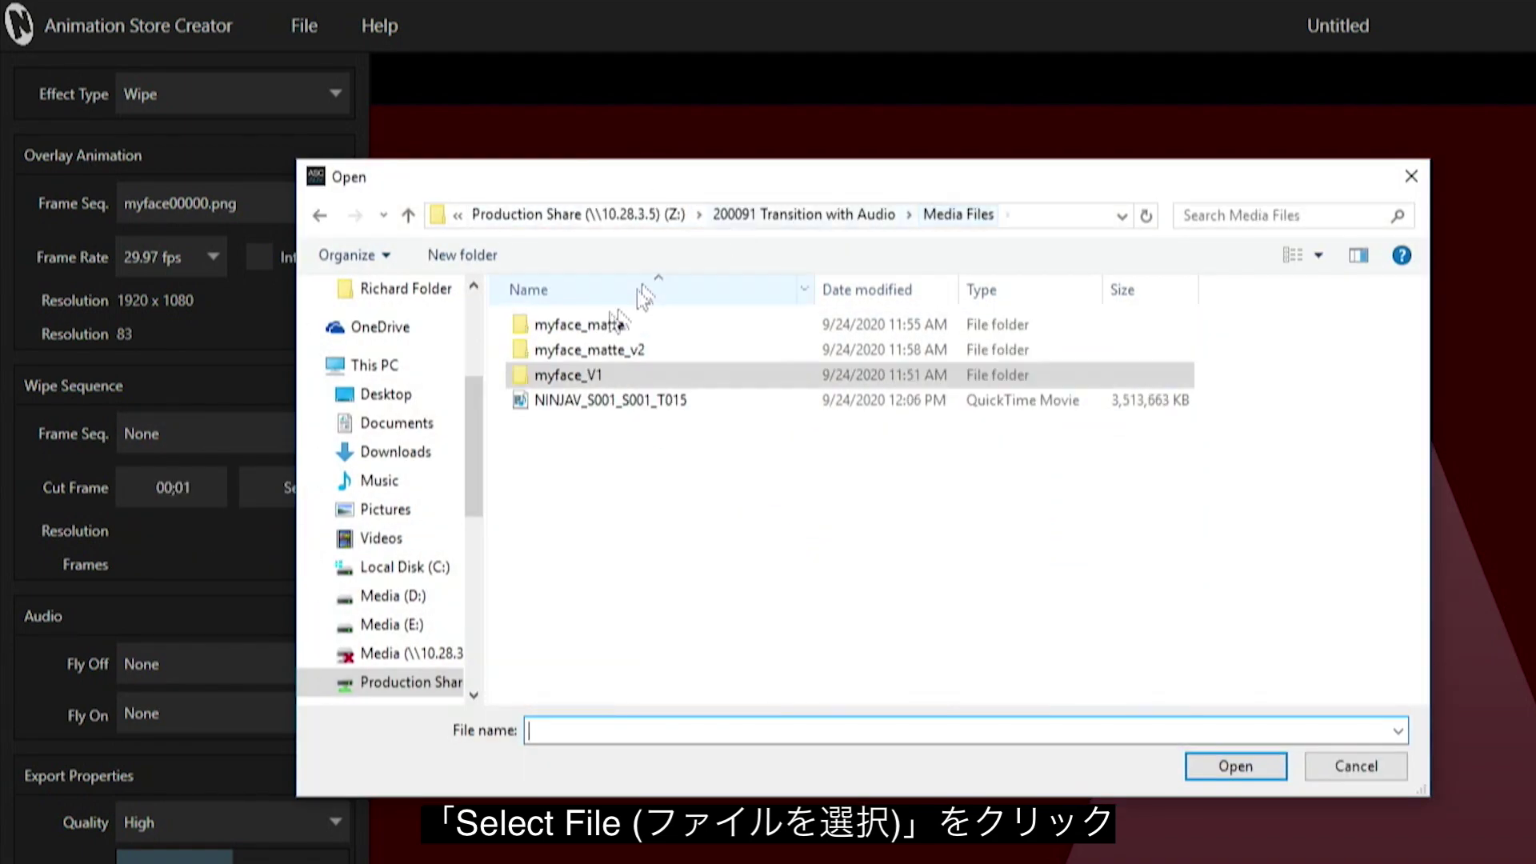
double_click(608, 352)
left_click(596, 326)
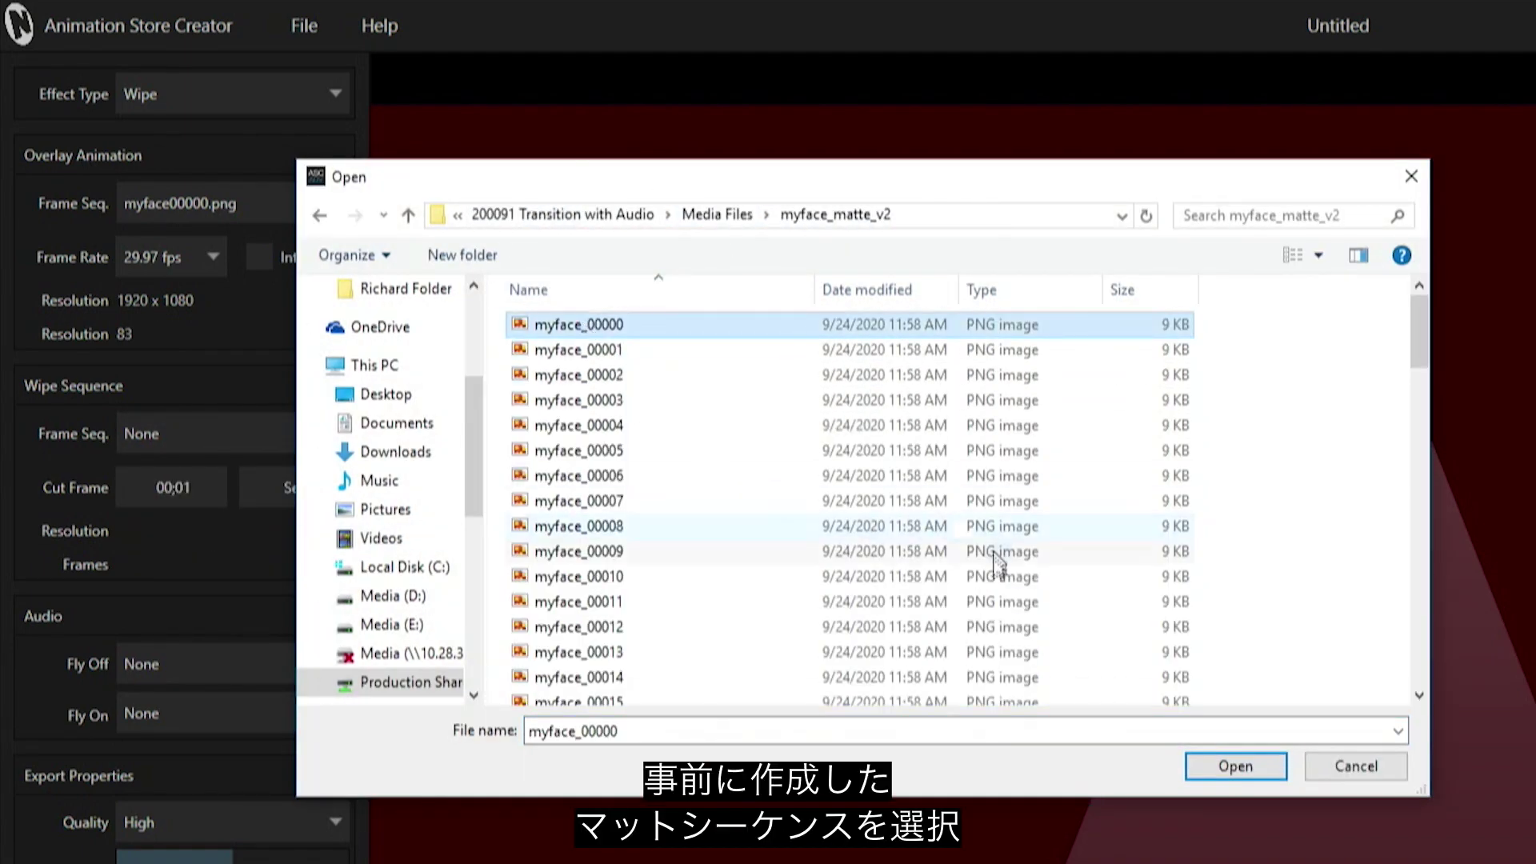
left_click(1236, 766)
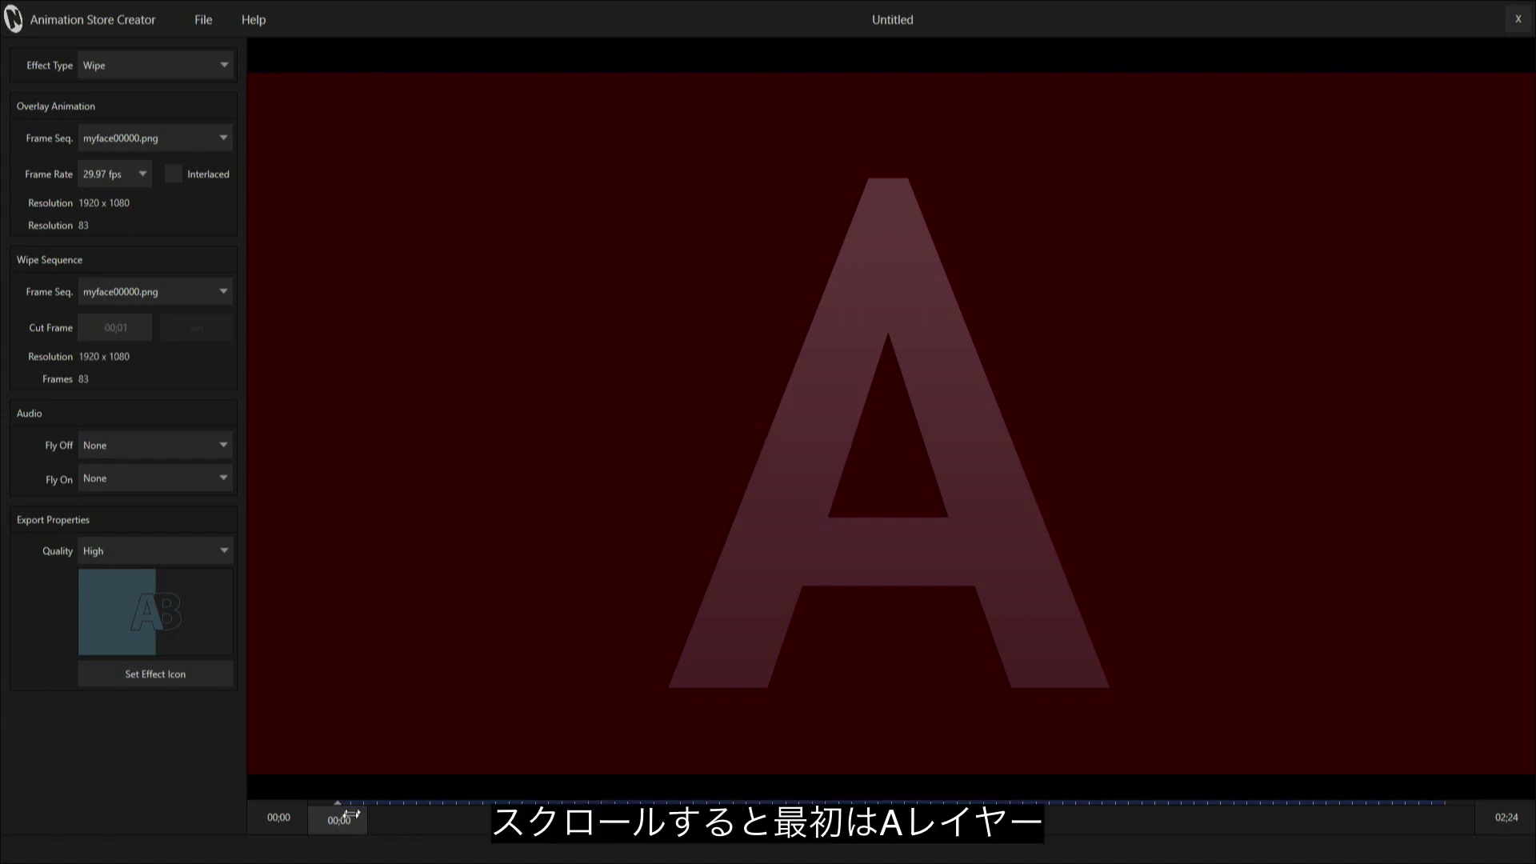
left_click_drag(350, 800, 1012, 800)
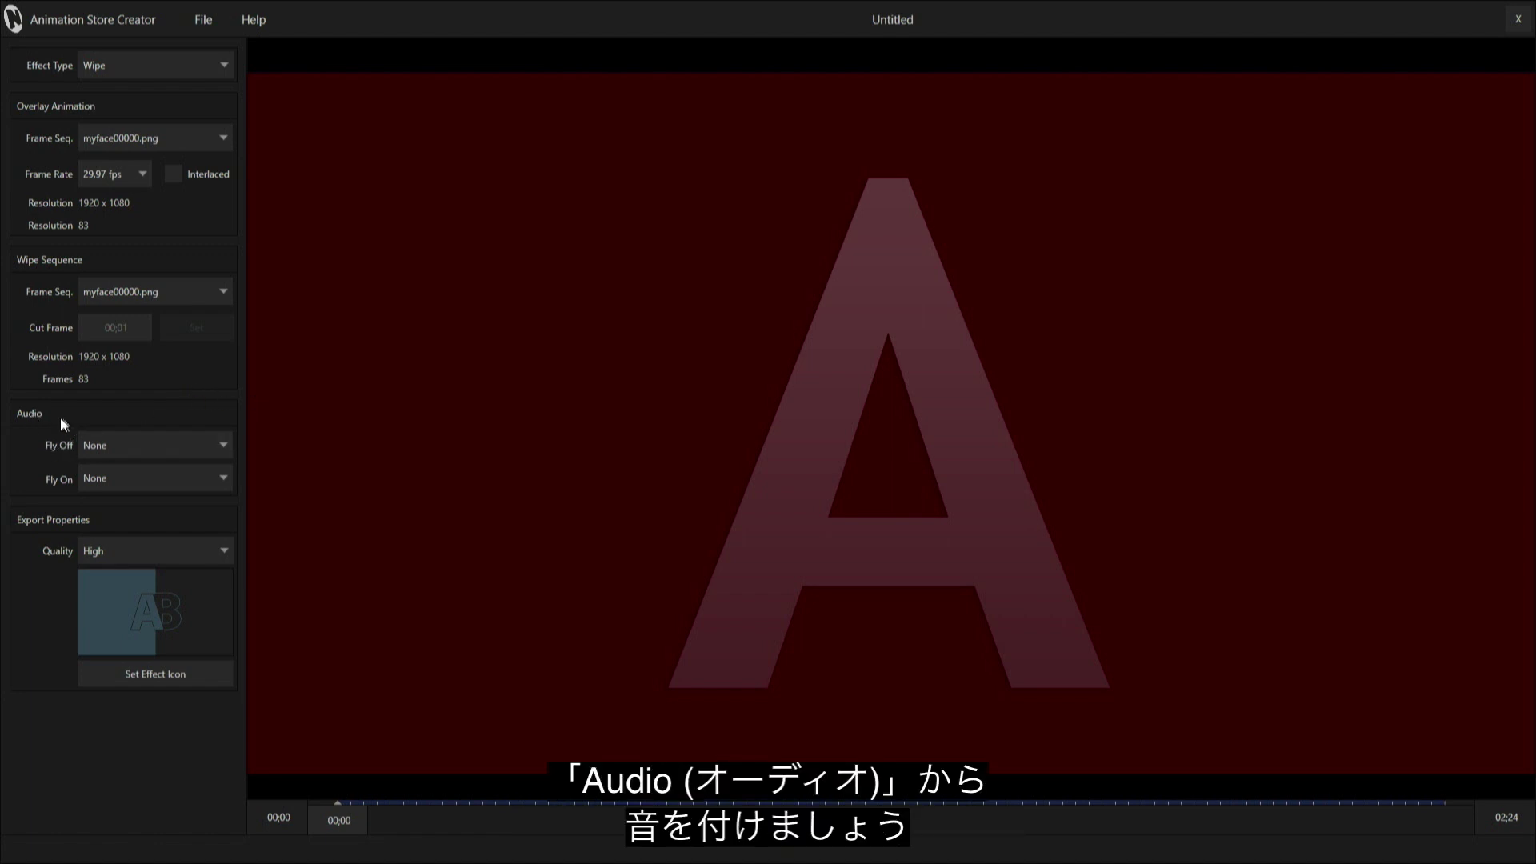
Step: Set the Fly Off sound to Richard Face Audio.wav from the 200091 Transition with Audio folder
left_click(26, 418)
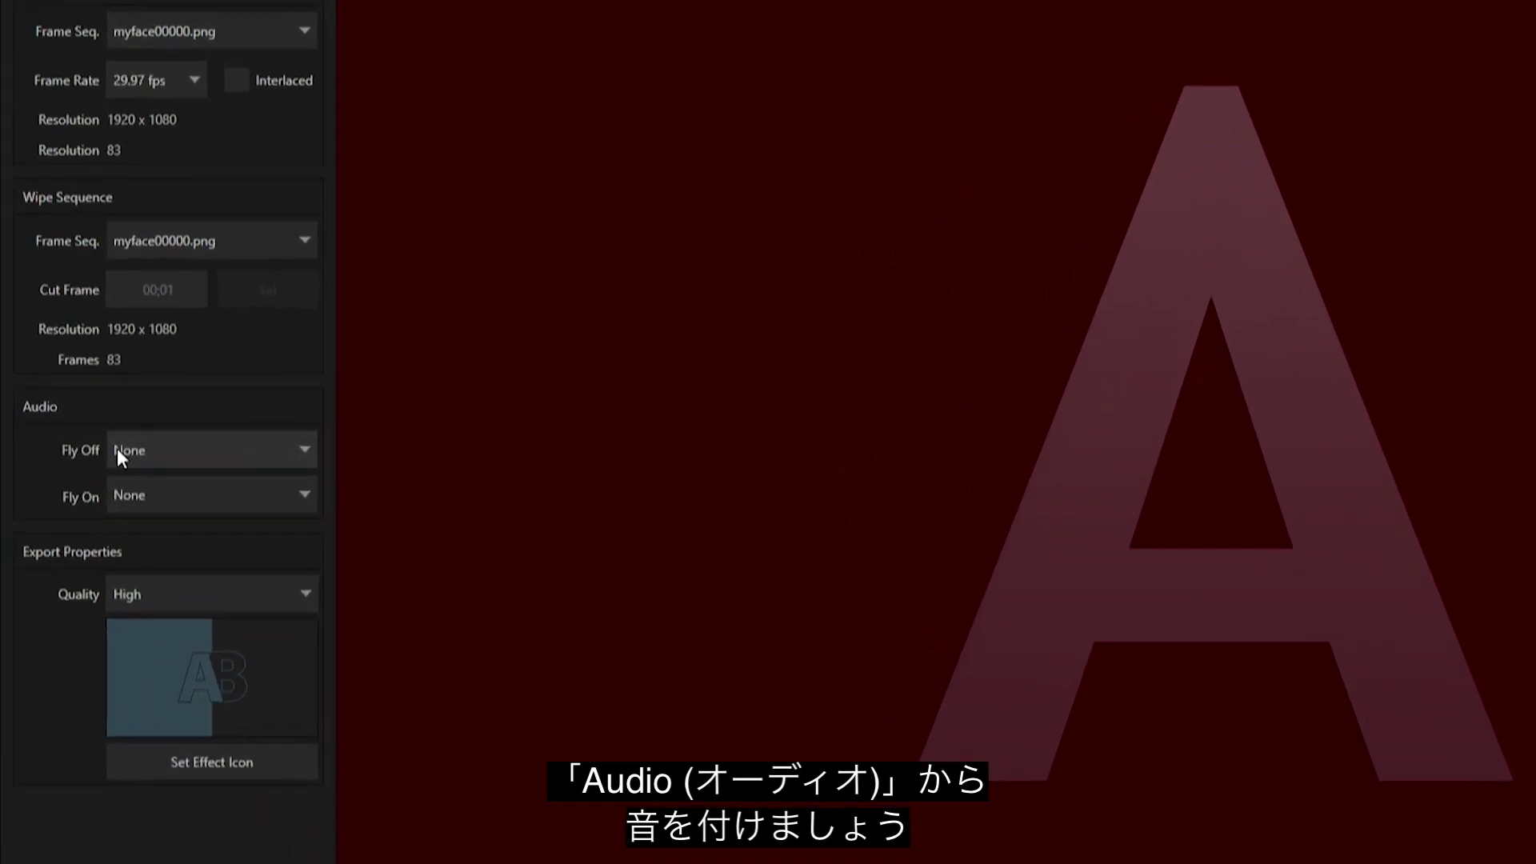
left_click(83, 444)
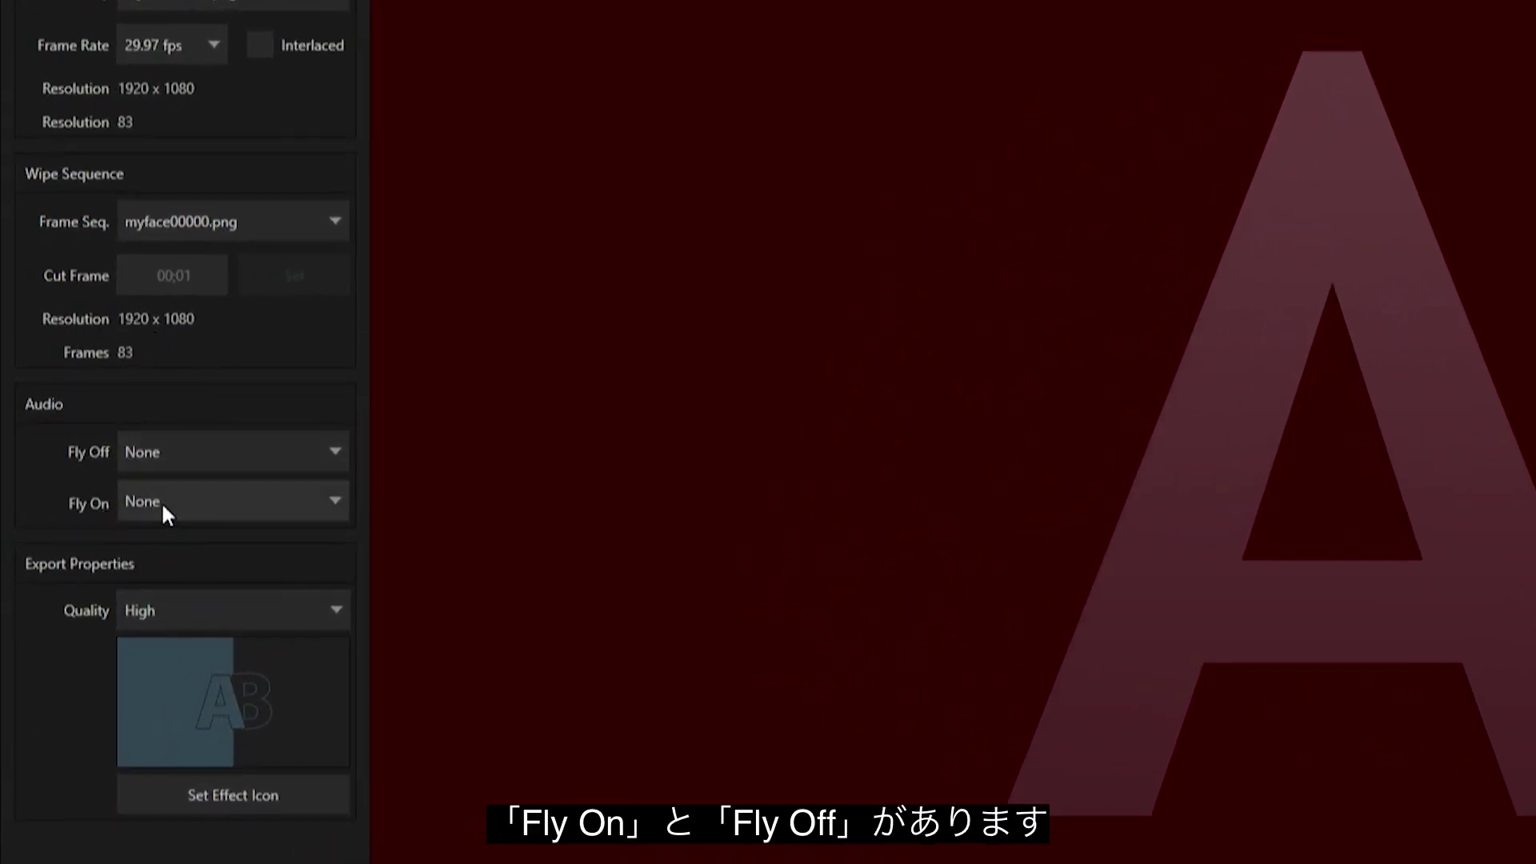
left_click(258, 453)
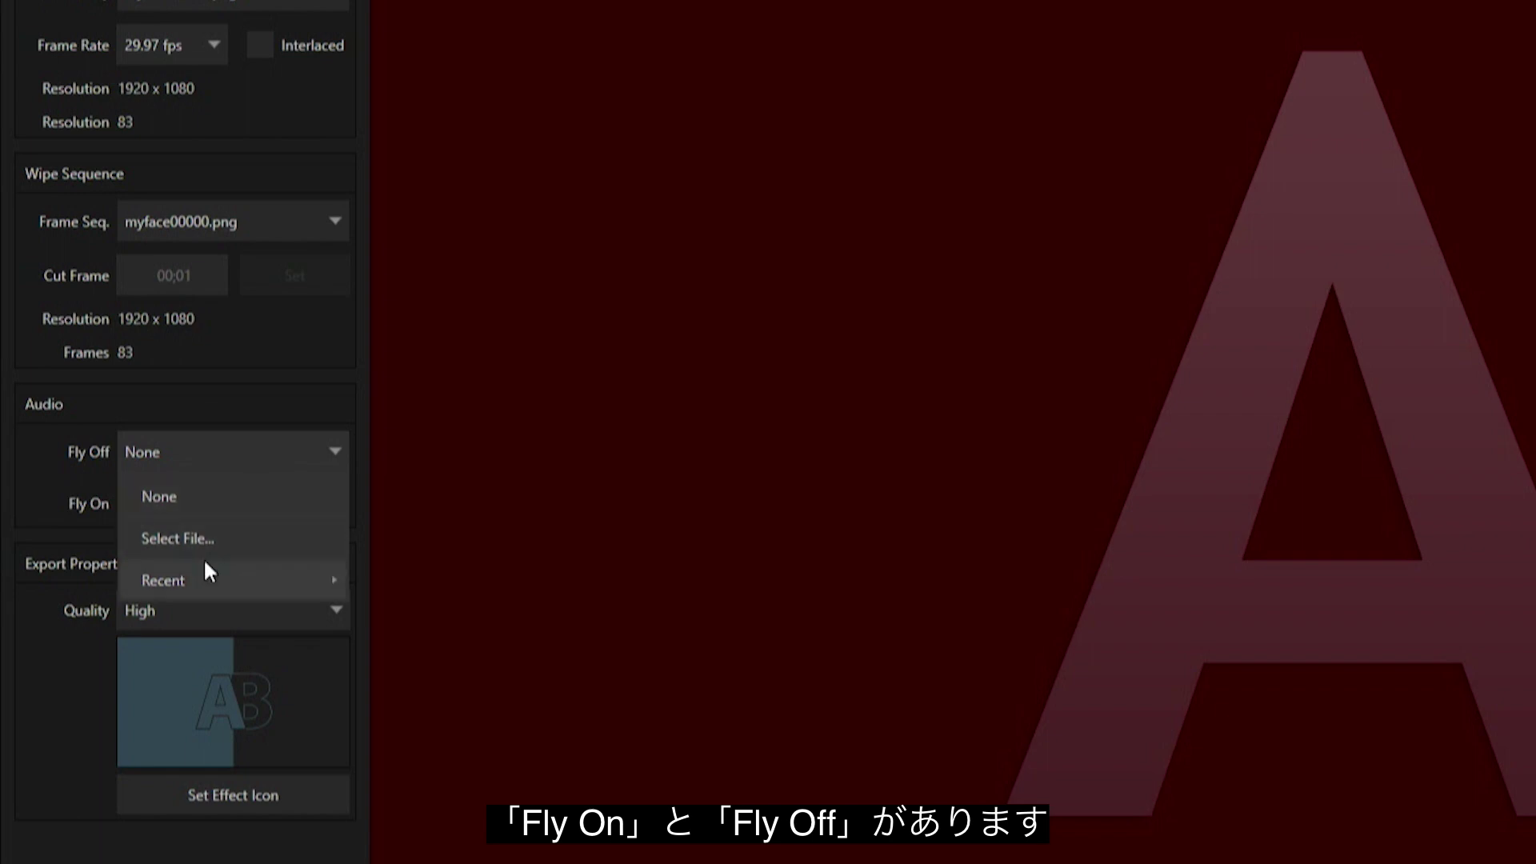
left_click(195, 539)
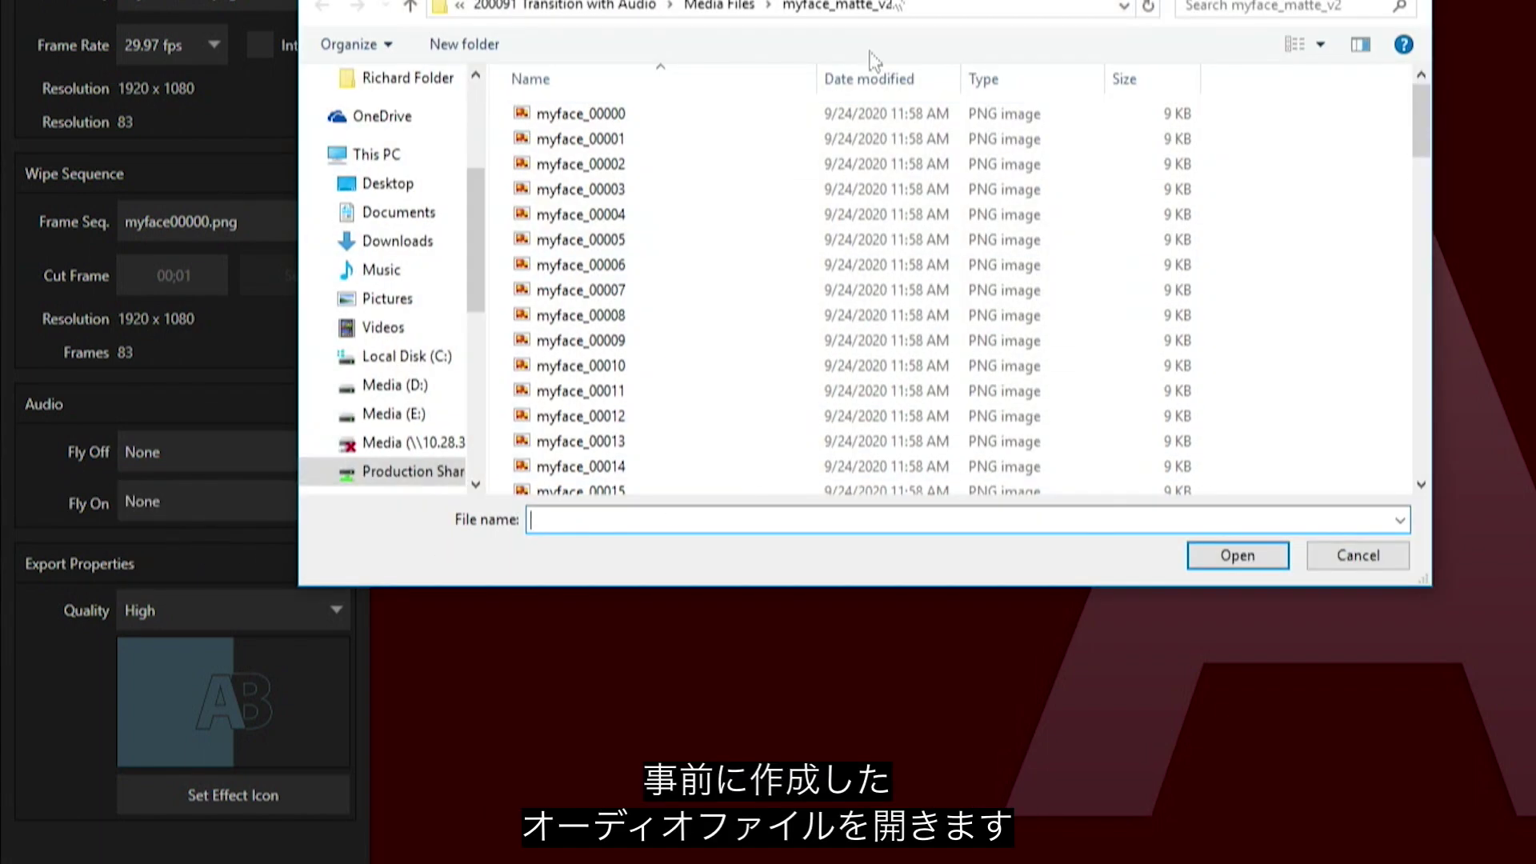
left_click(728, 7)
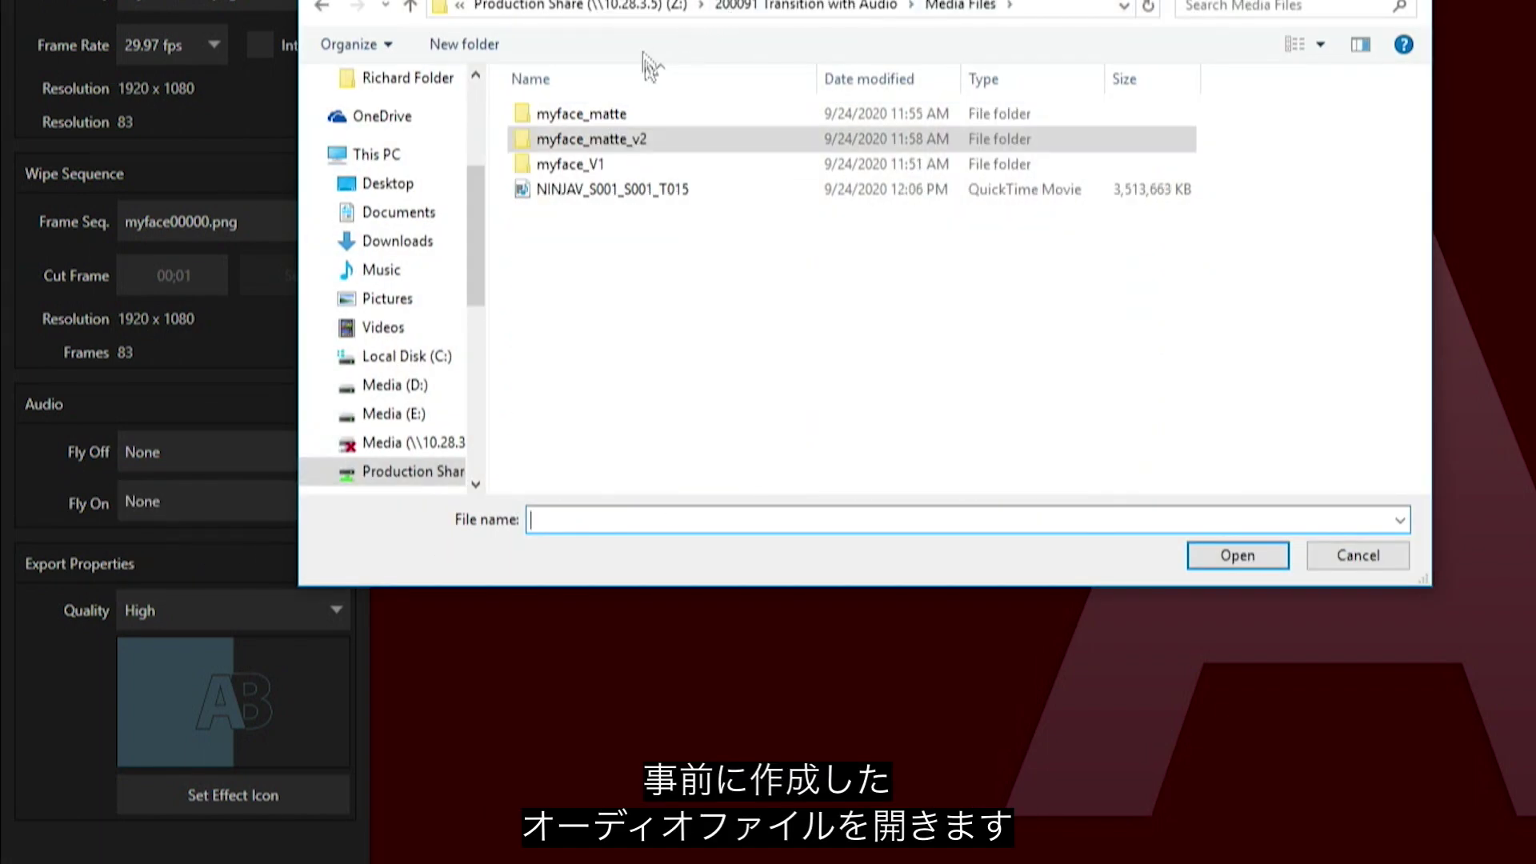
left_click(802, 14)
left_click(634, 191)
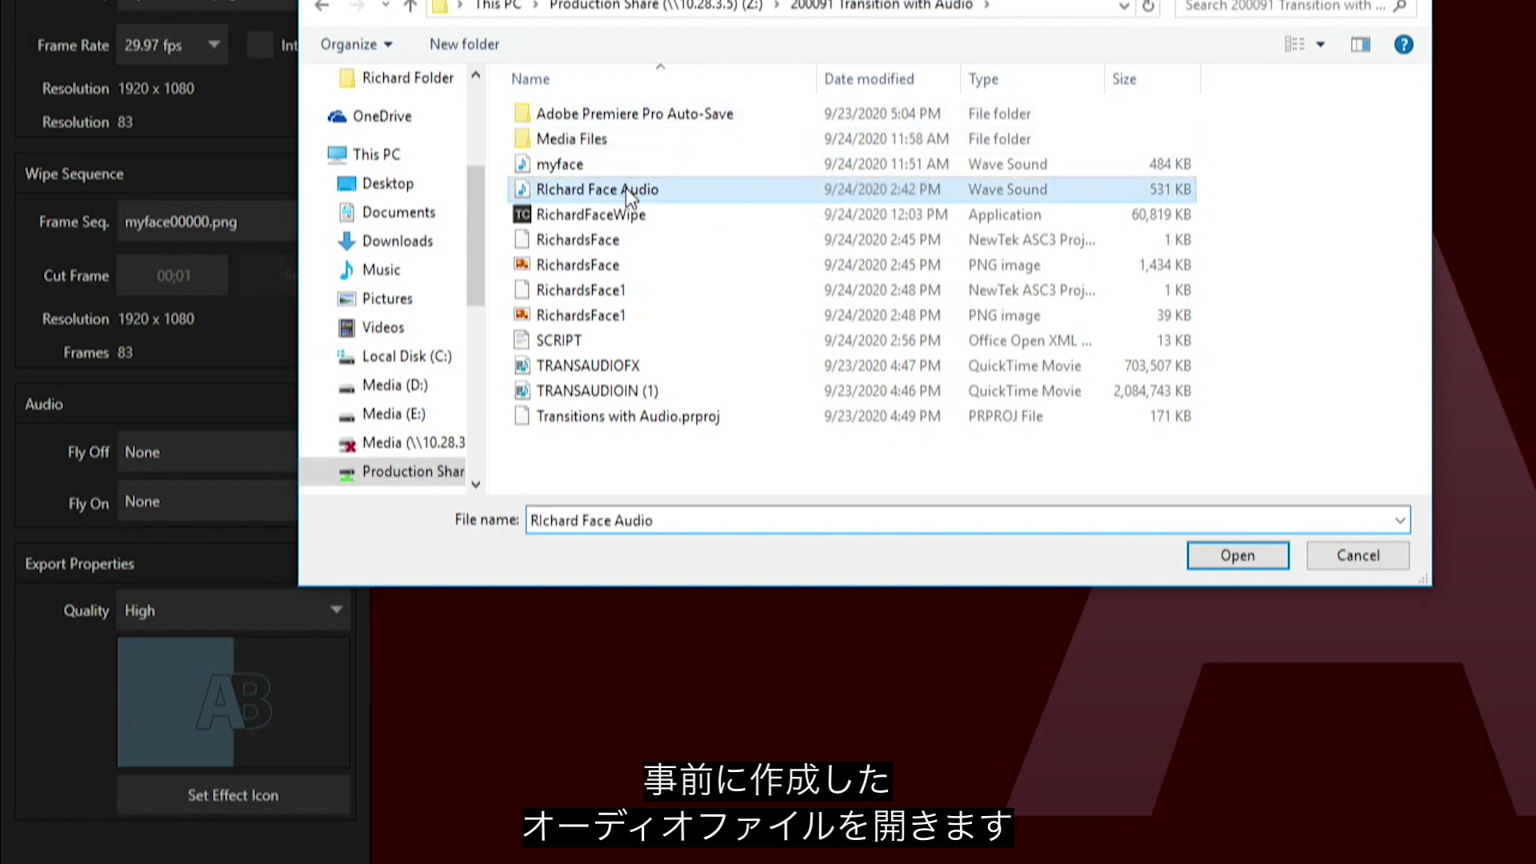
left_click(1241, 560)
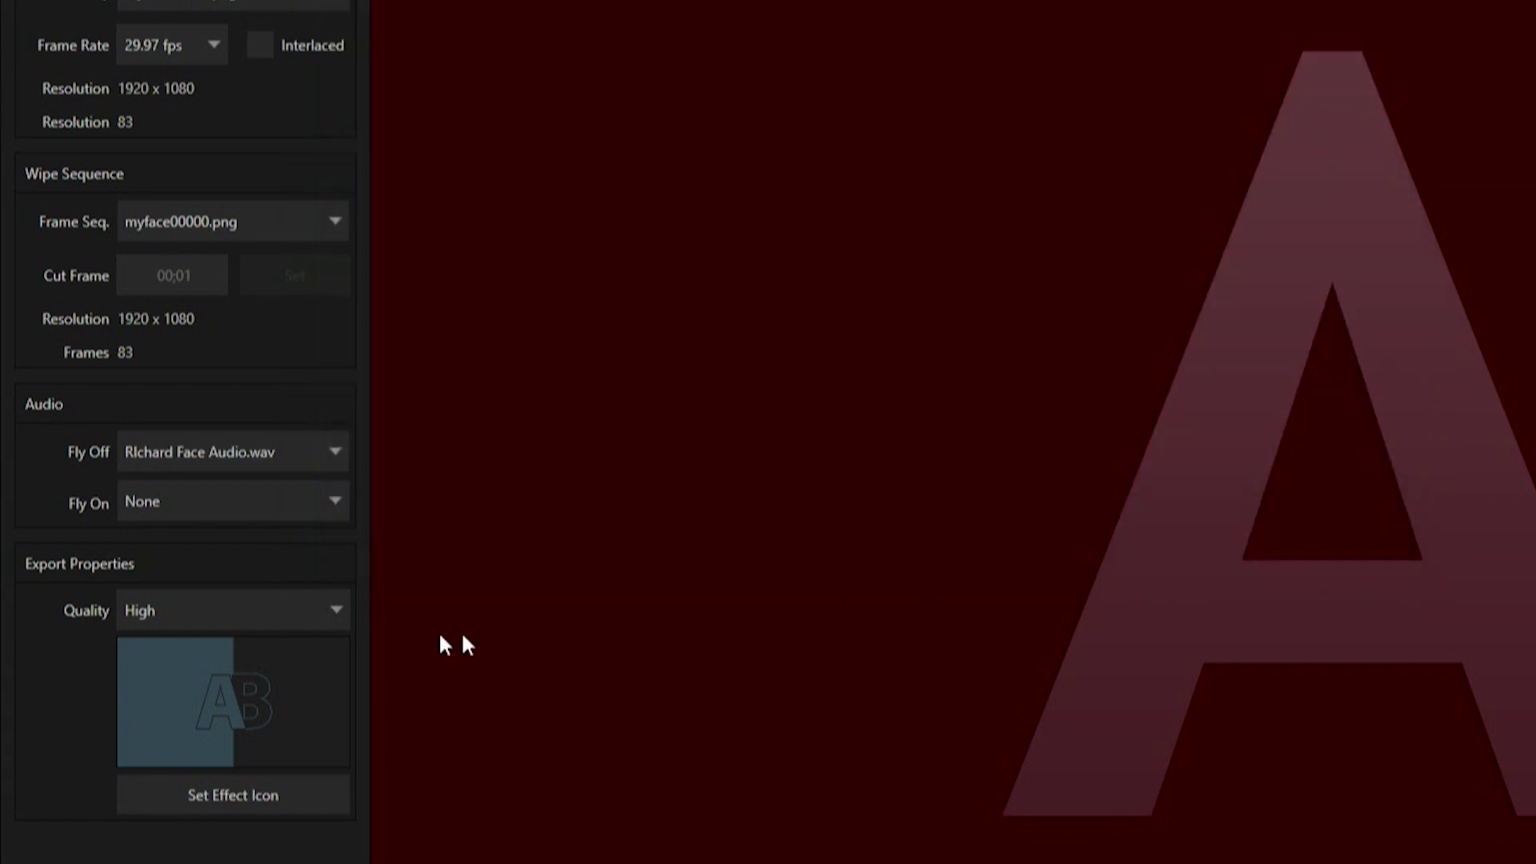
Step: Set the Fly On sound to the same Richard Face Audio.wav file
left_click(208, 501)
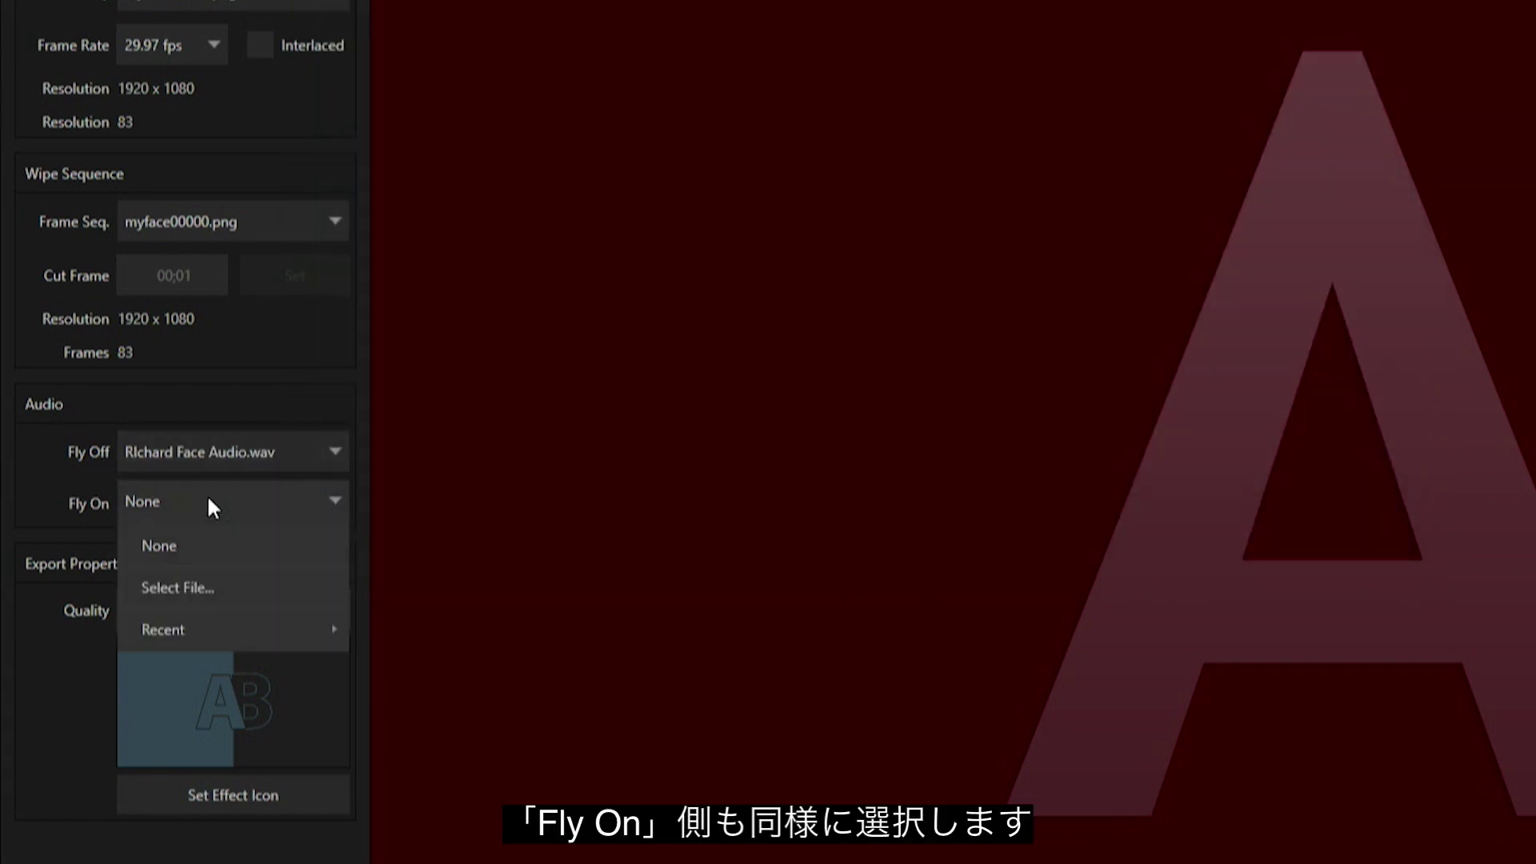
left_click(230, 577)
left_click(560, 189)
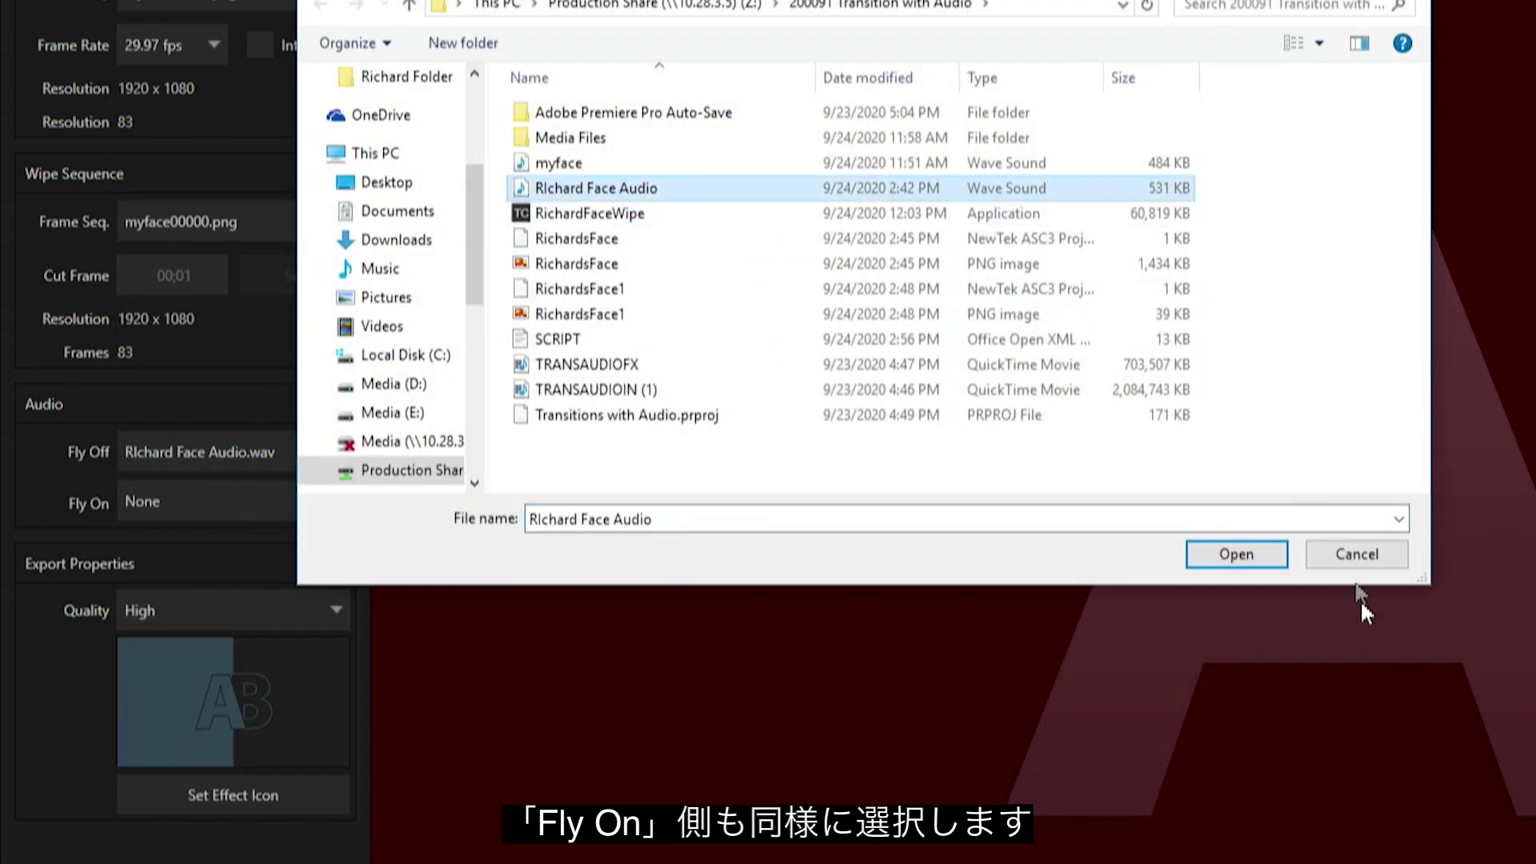
left_click(1233, 555)
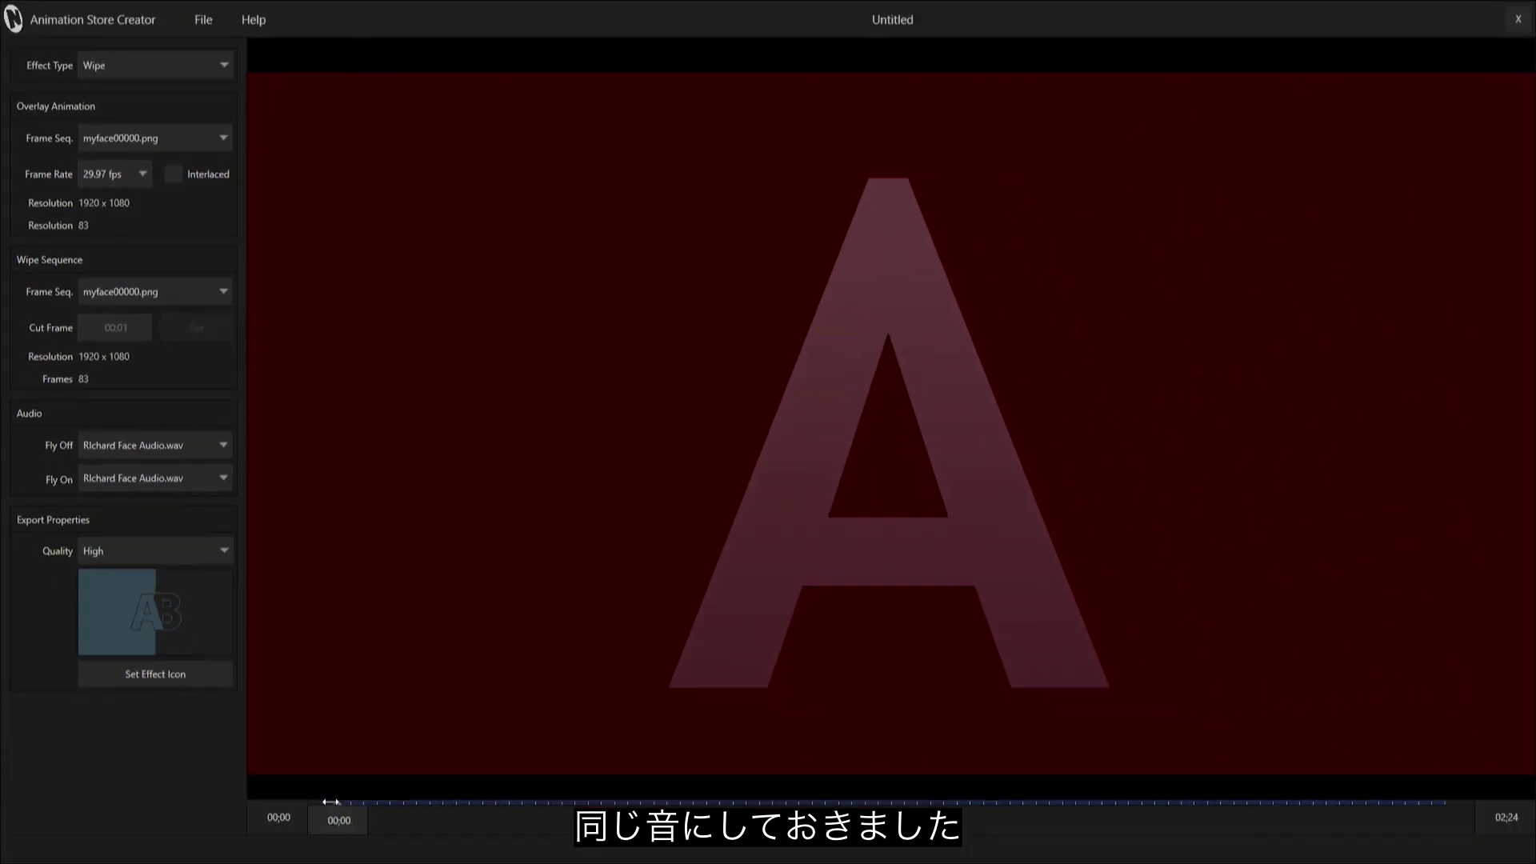
Step: Play the preview, pause on the face and use that frame as the effect icon
key("space")
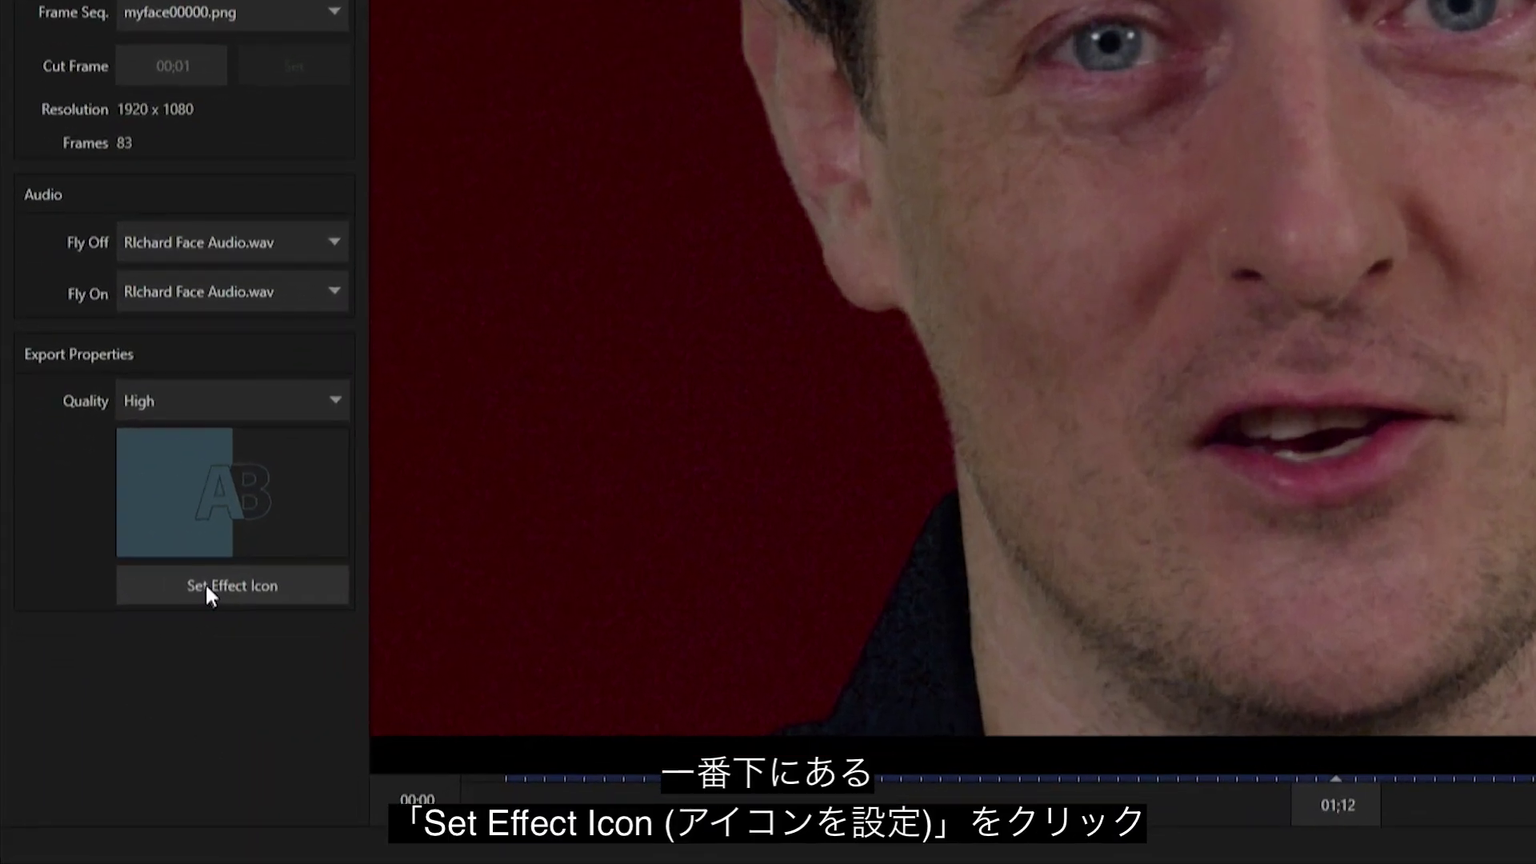
left_click(248, 585)
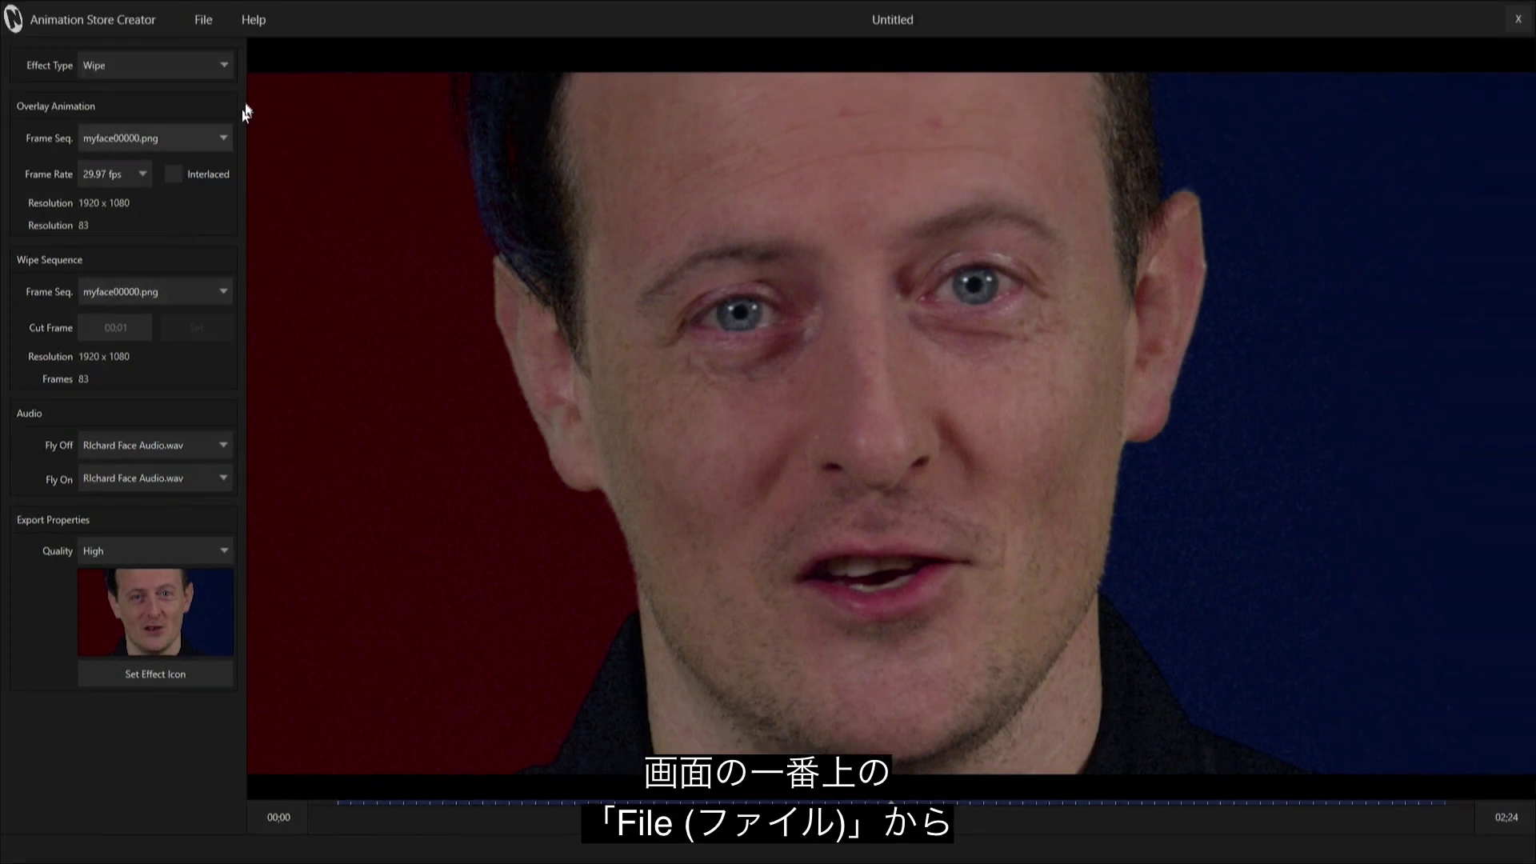
Step: Save the project to the Media (D:) drive as richardsfacetransition
left_click(206, 26)
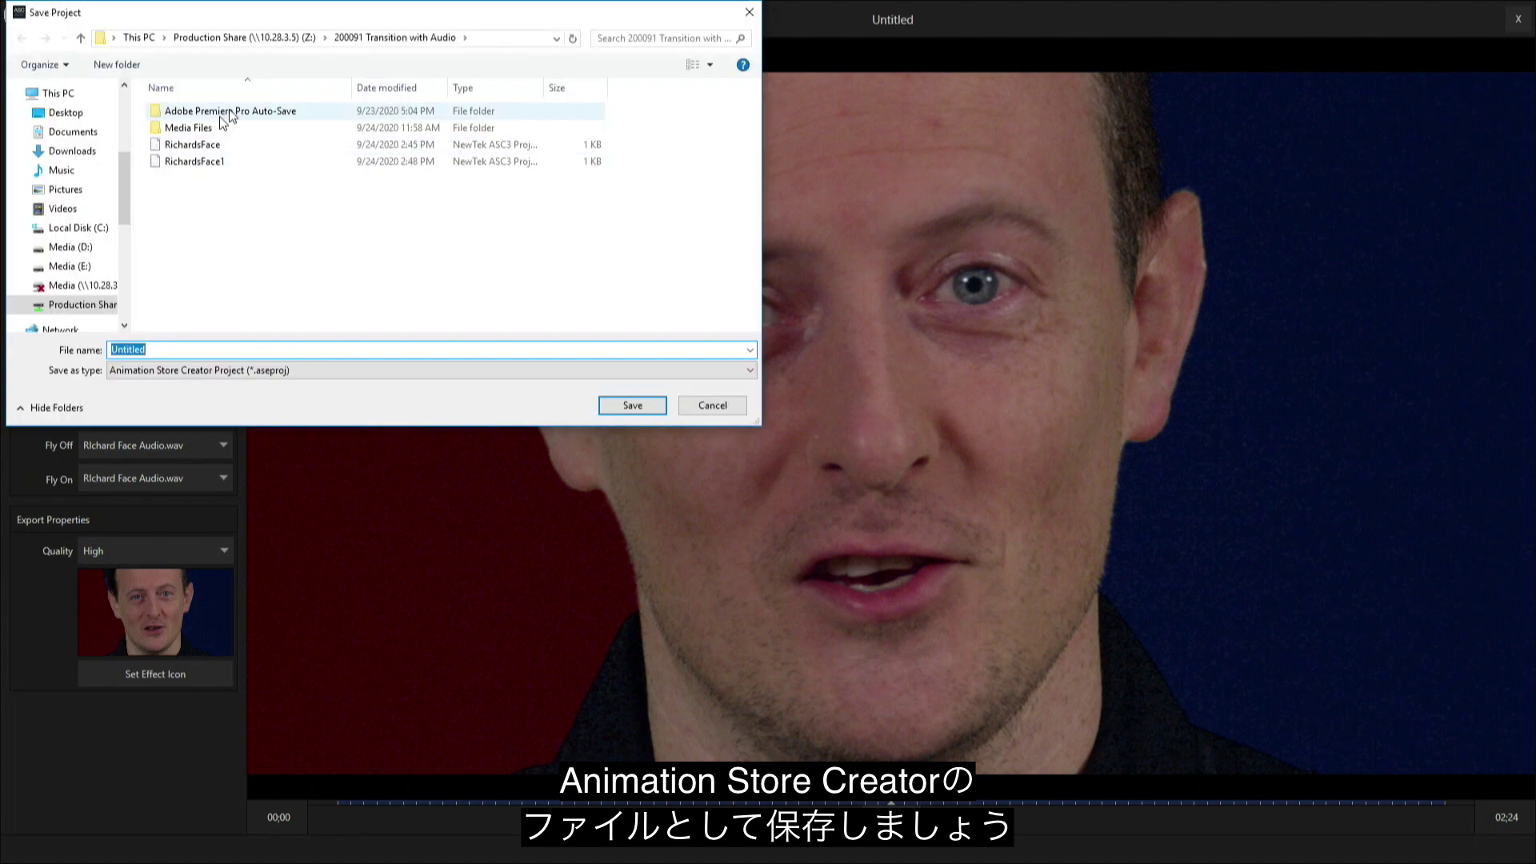
left_click(64, 250)
double_click(209, 352)
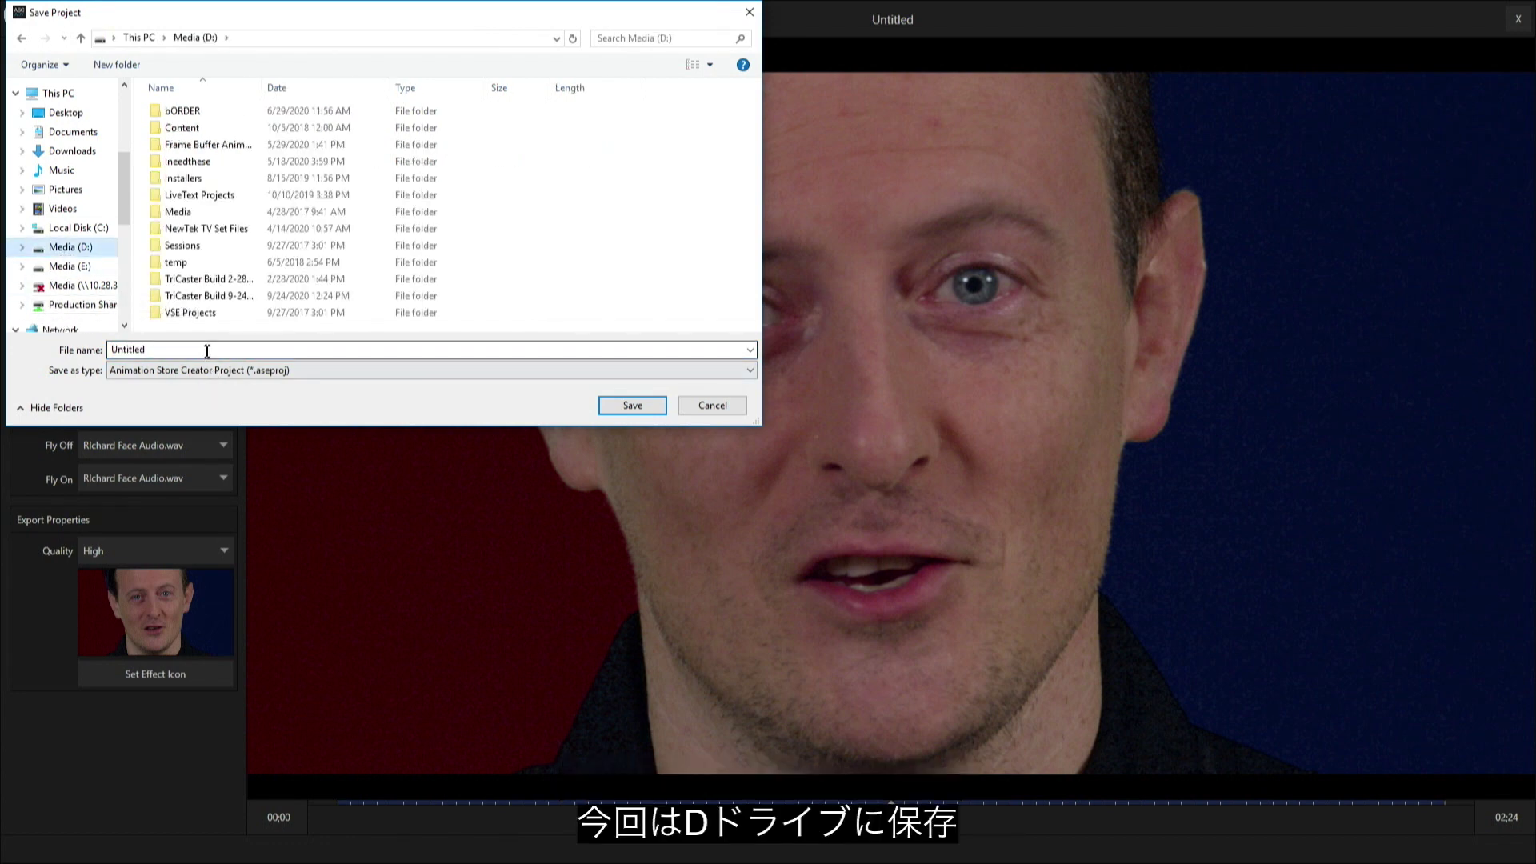
type("ri")
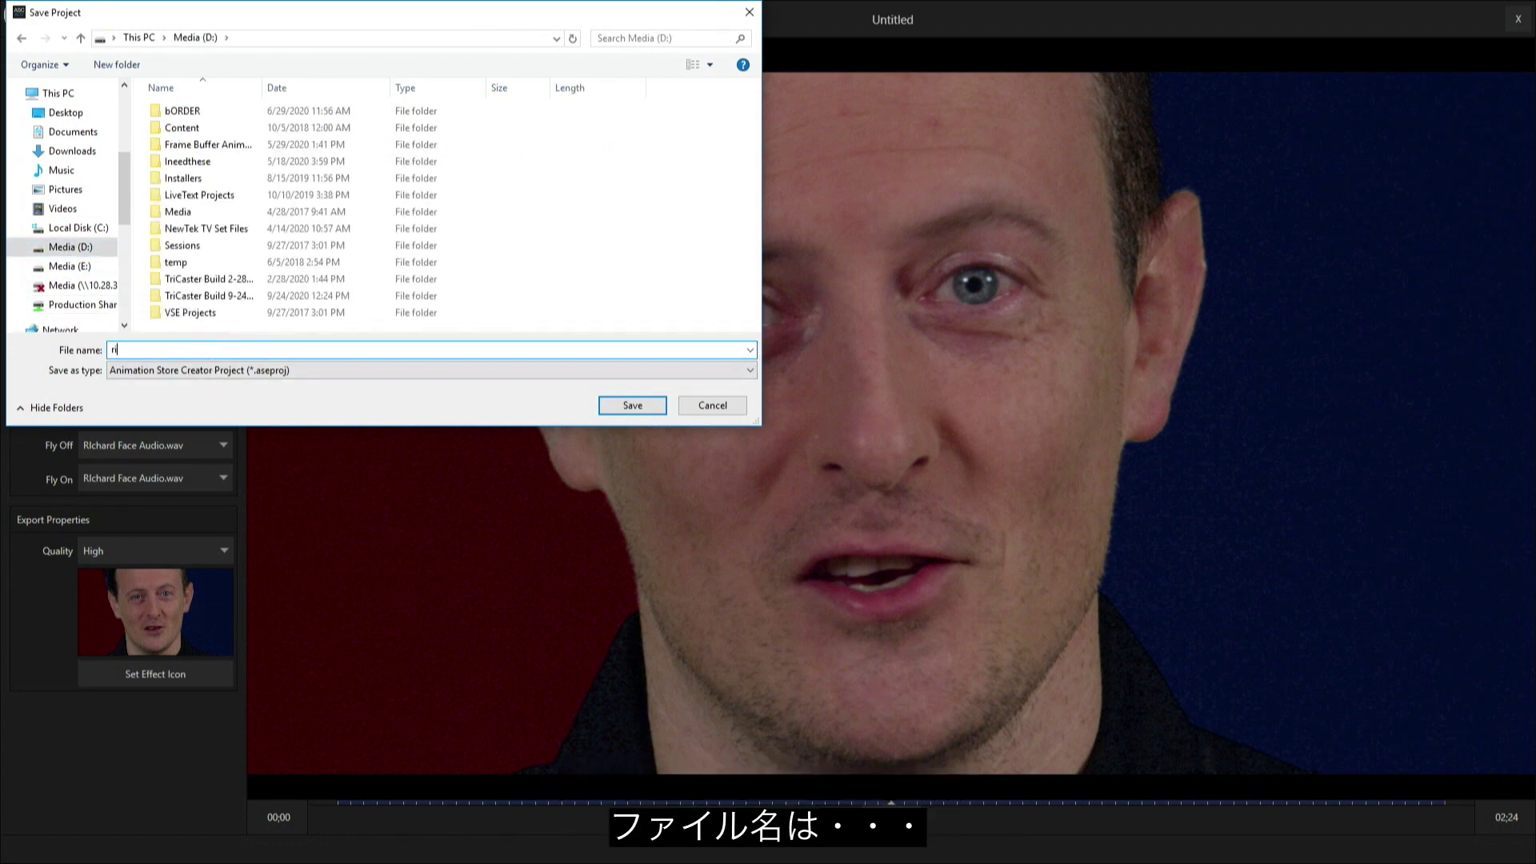
type("chardsfacetransition")
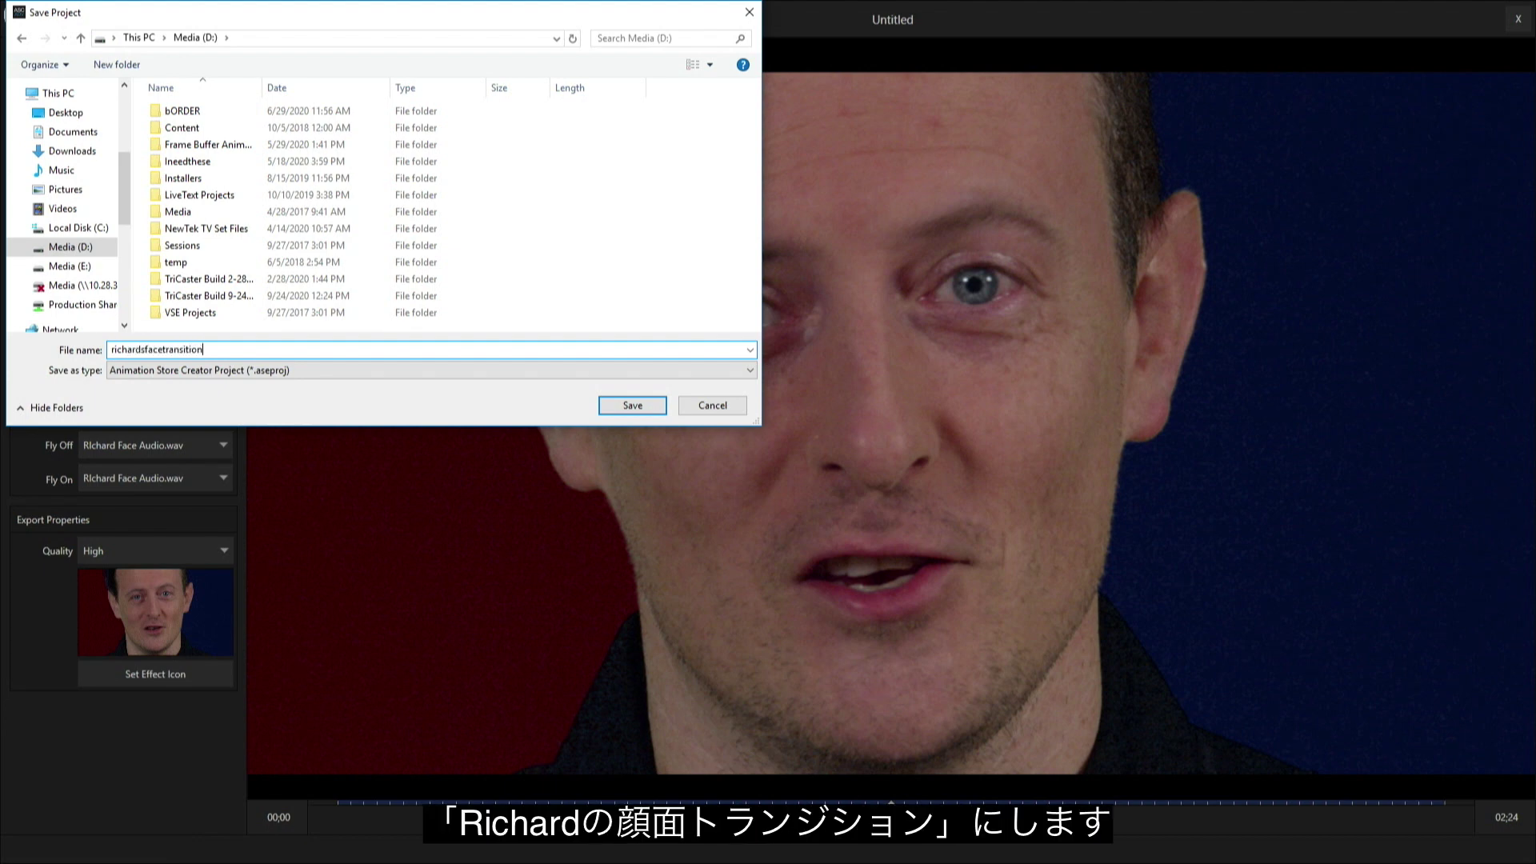
key("Return")
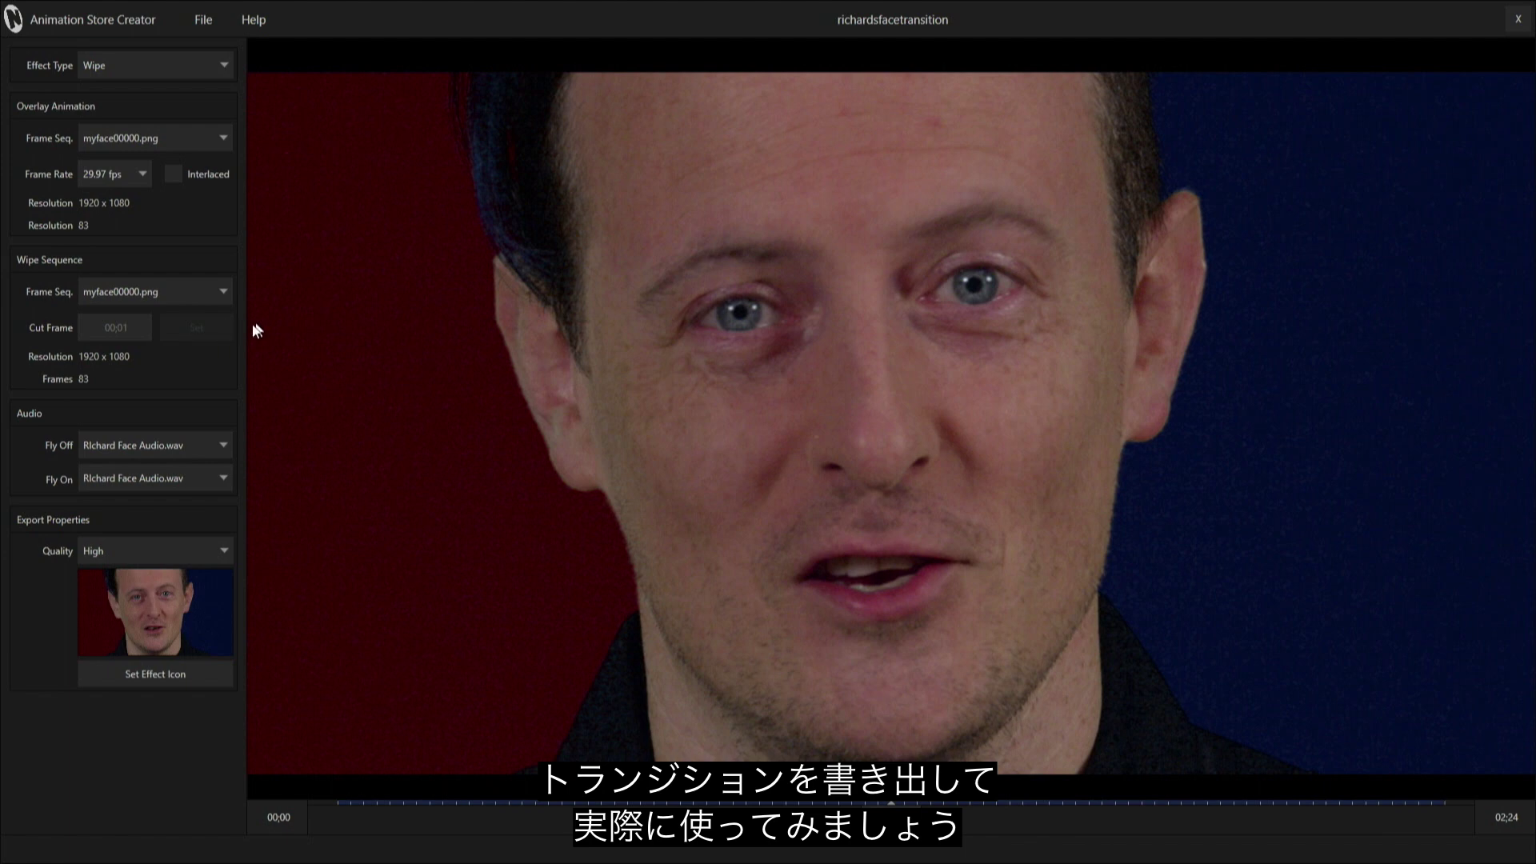
Step: Export the effect to This Machine through File > Export to
left_click(206, 20)
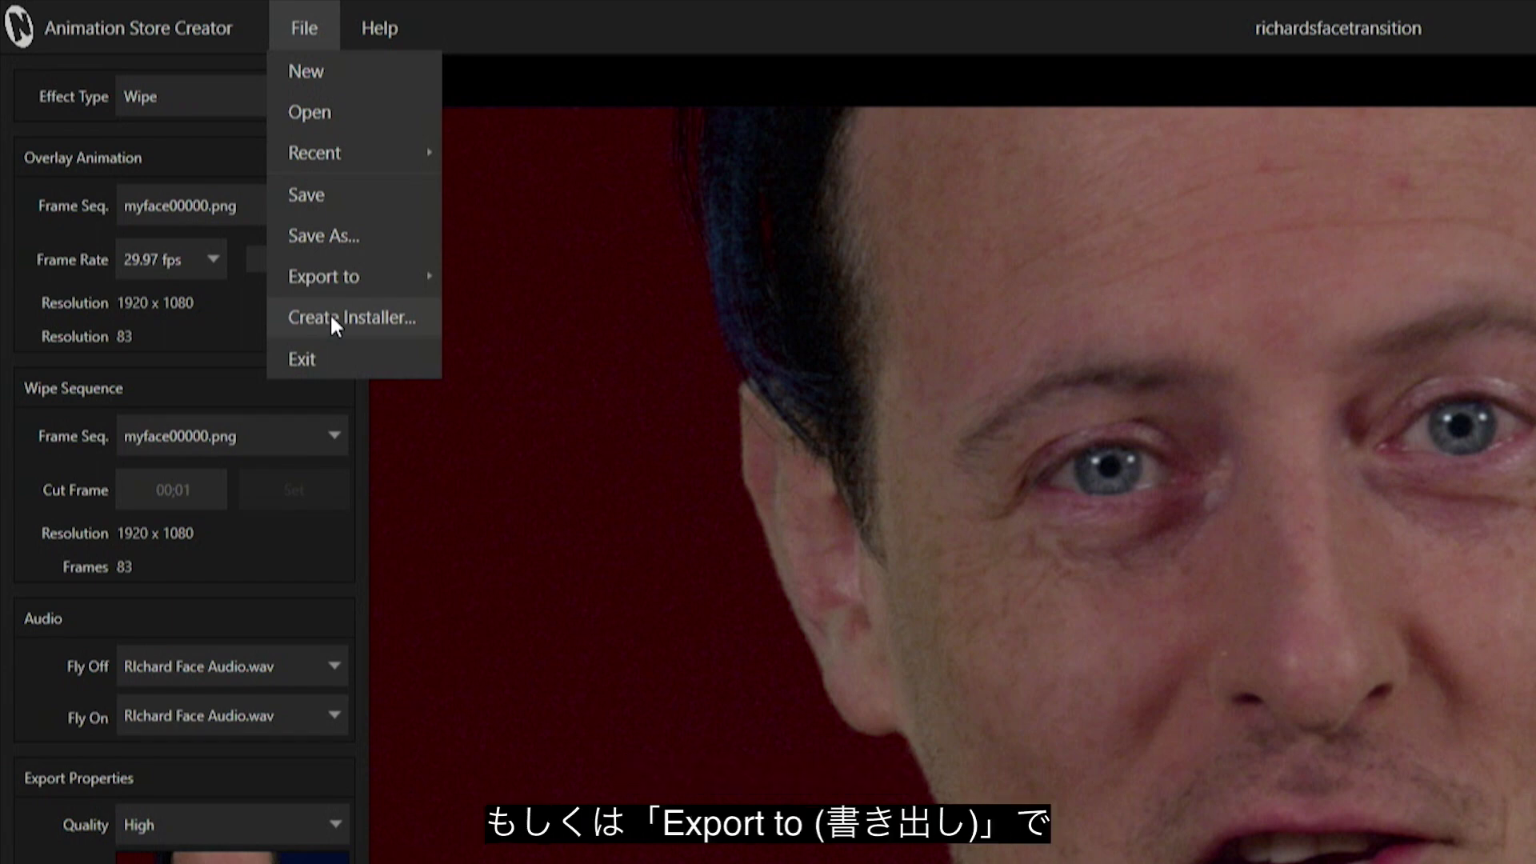
mouse_move(364, 295)
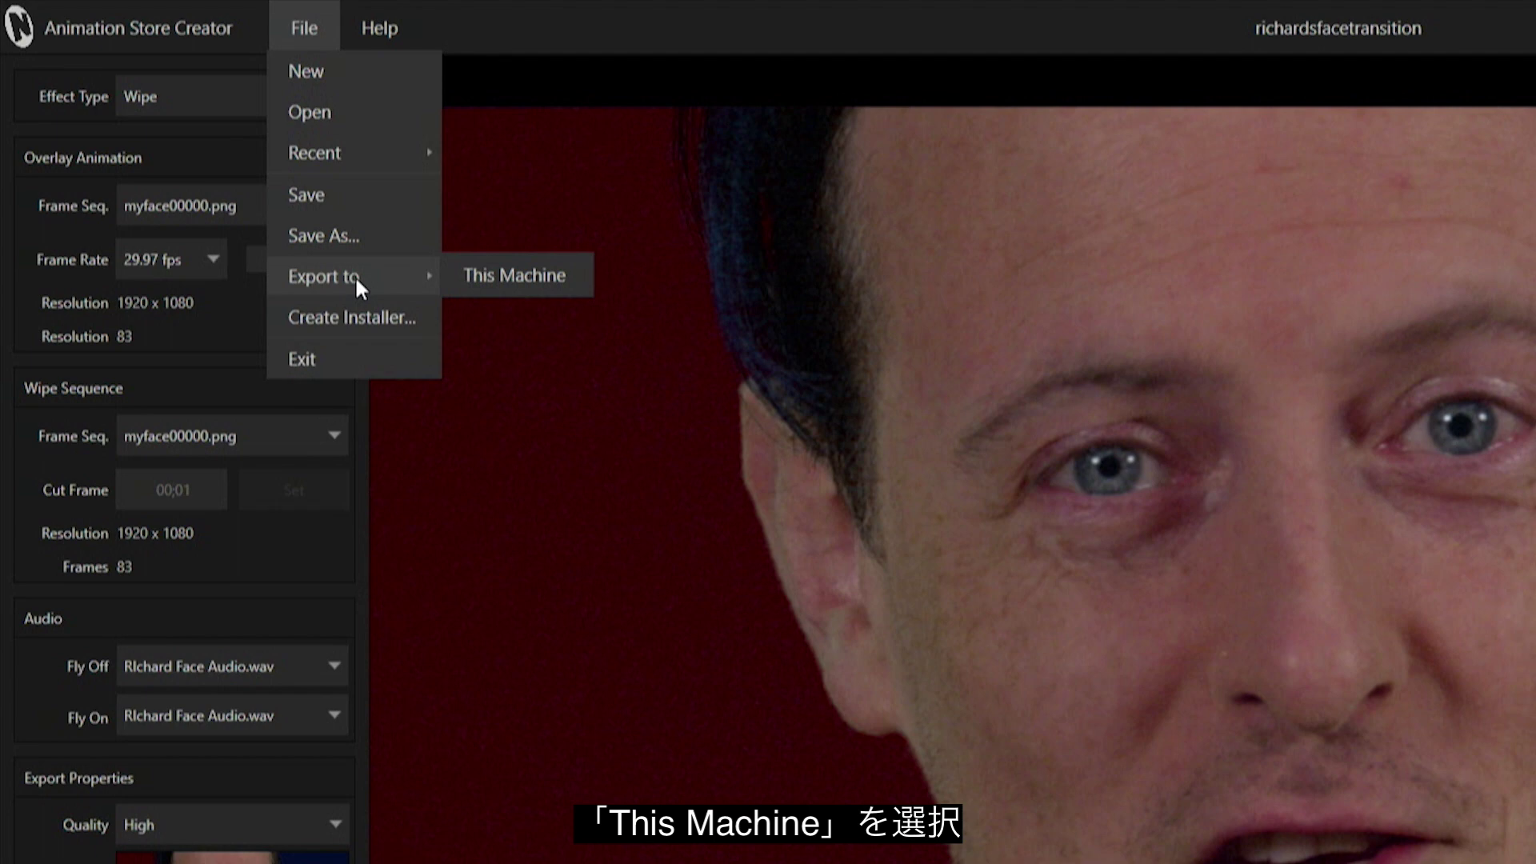
left_click(491, 276)
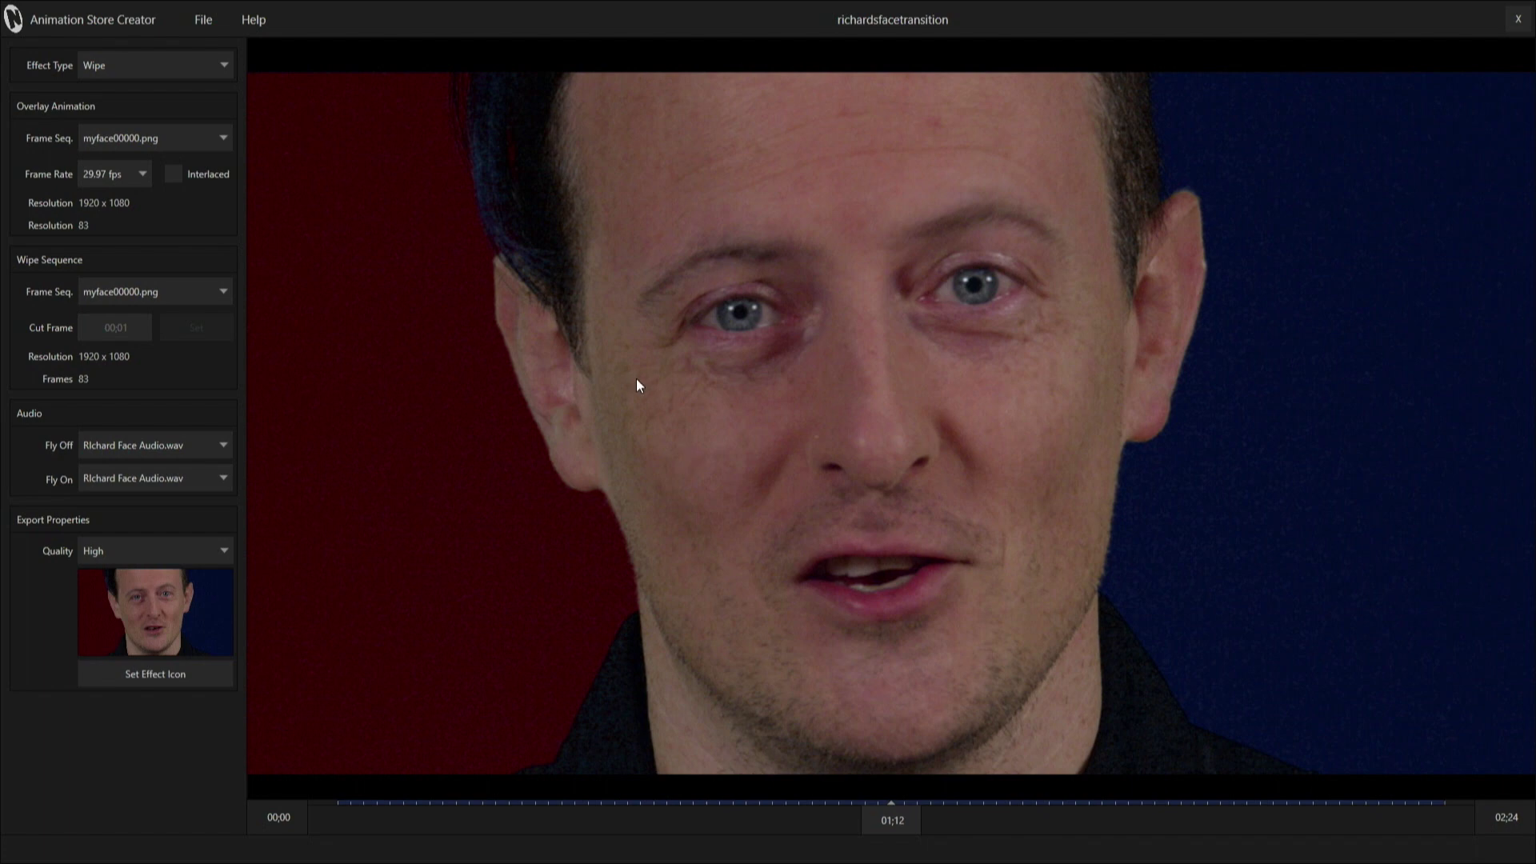
Step: Exit the creator, open the Toozday Tootorial Recording session and start live production
left_click(204, 19)
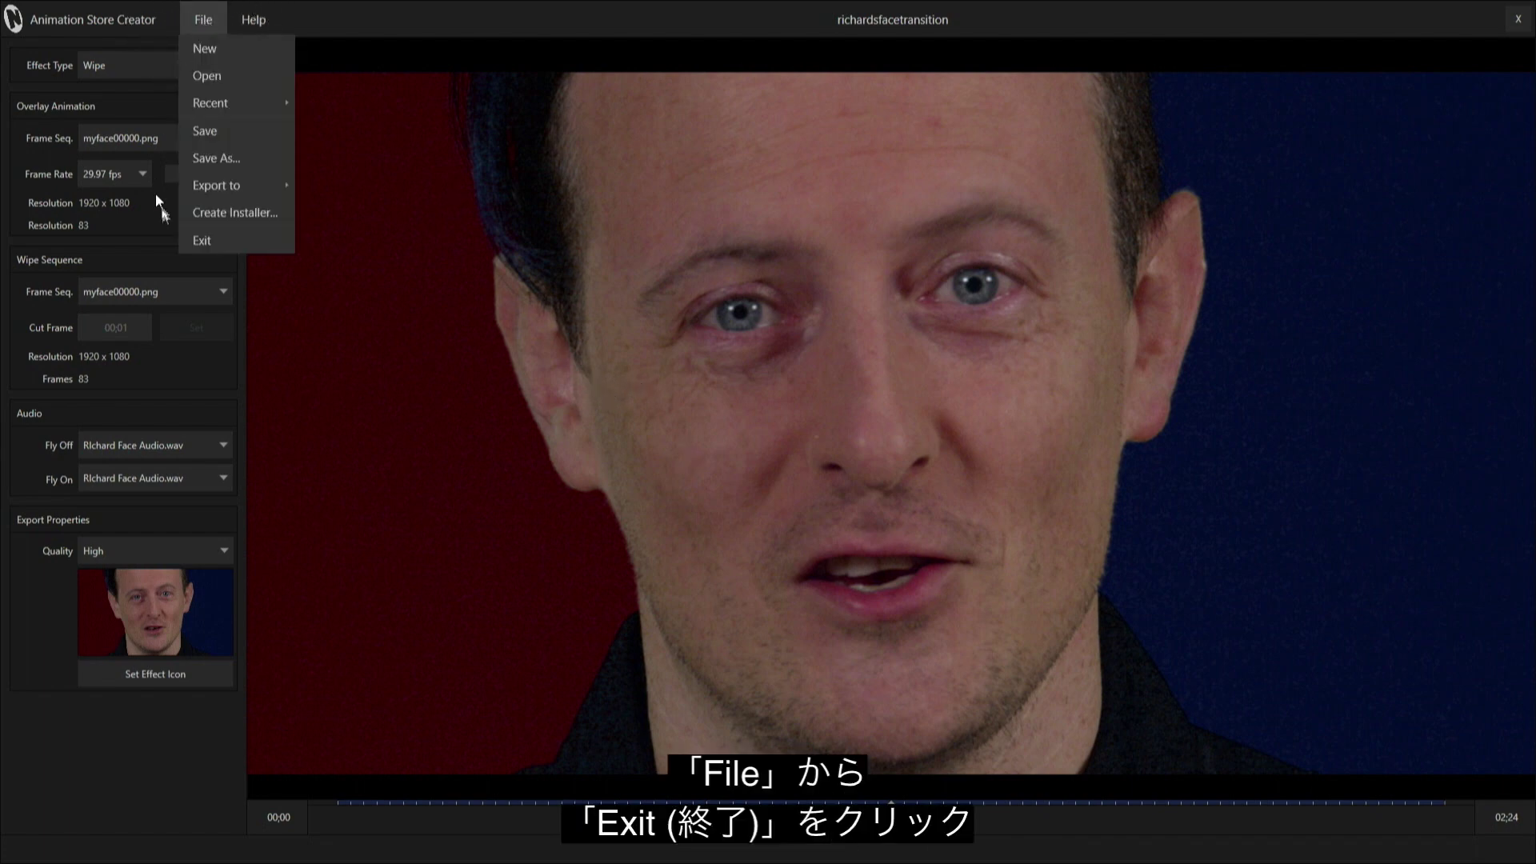
left_click(210, 239)
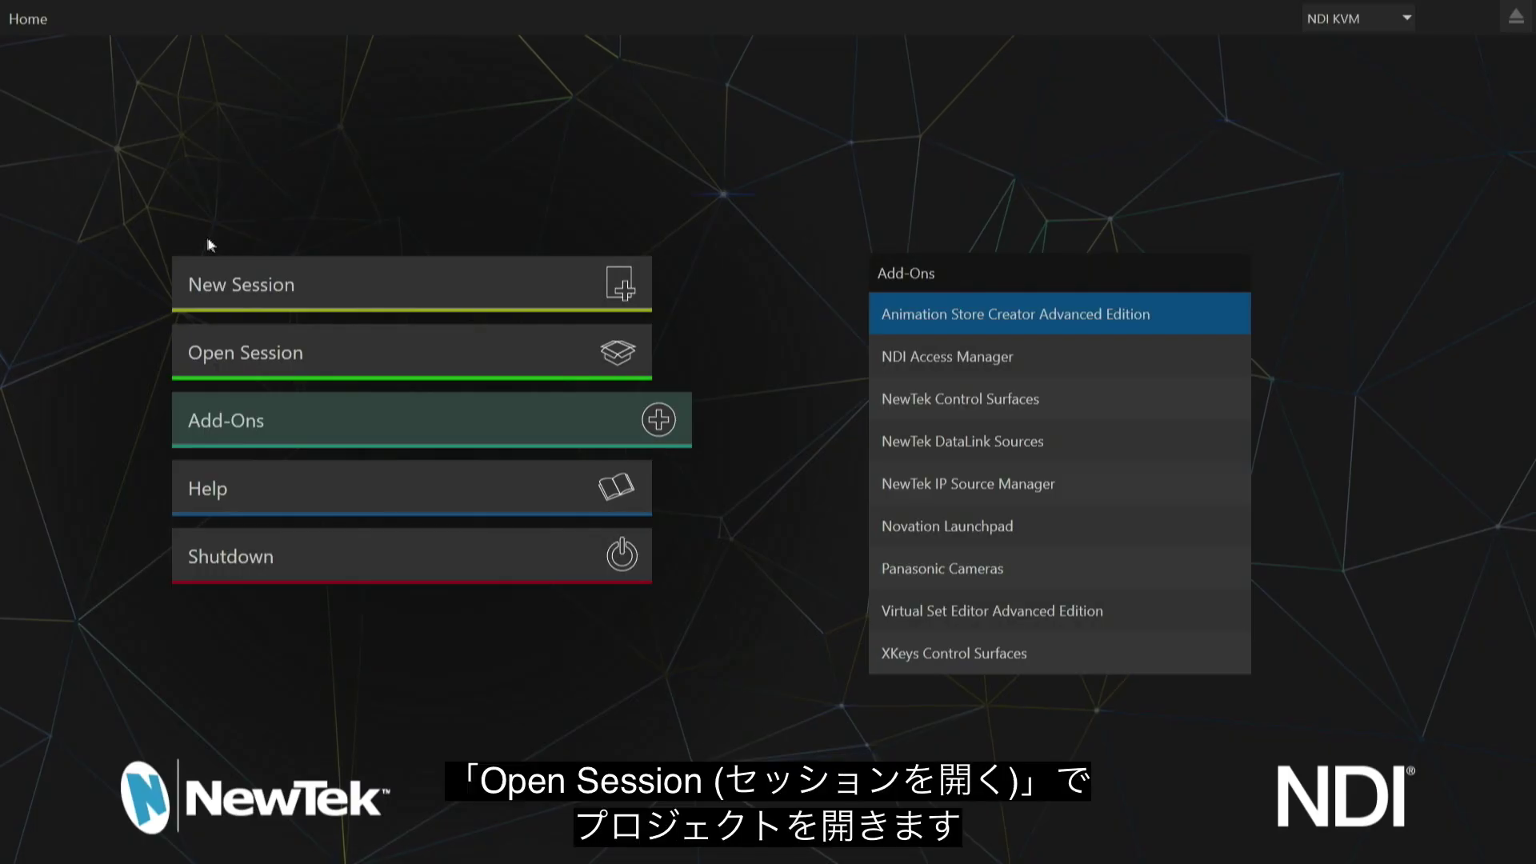
left_click(250, 353)
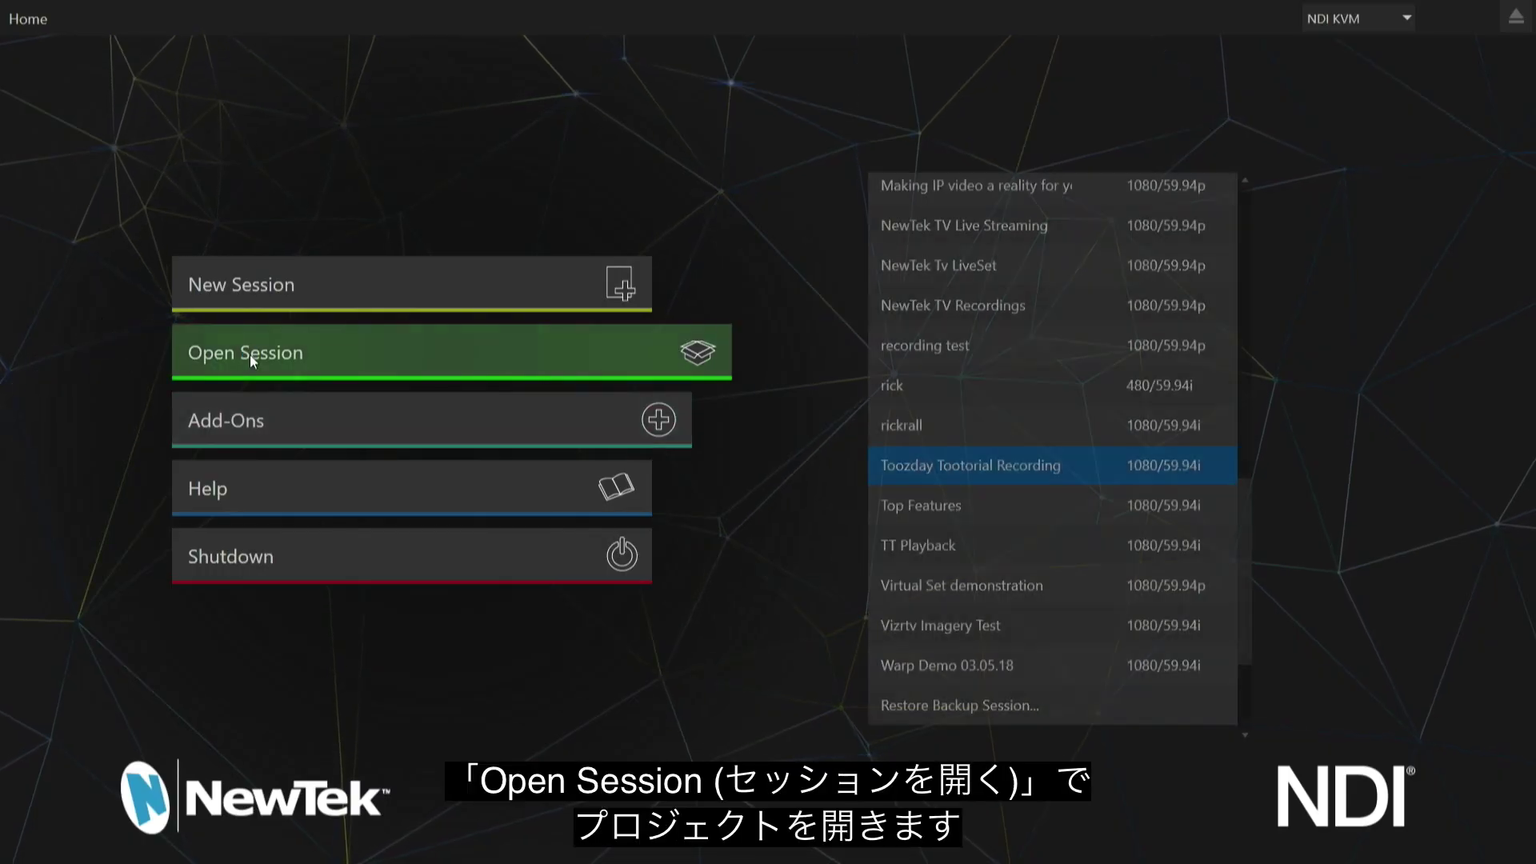
left_click(972, 468)
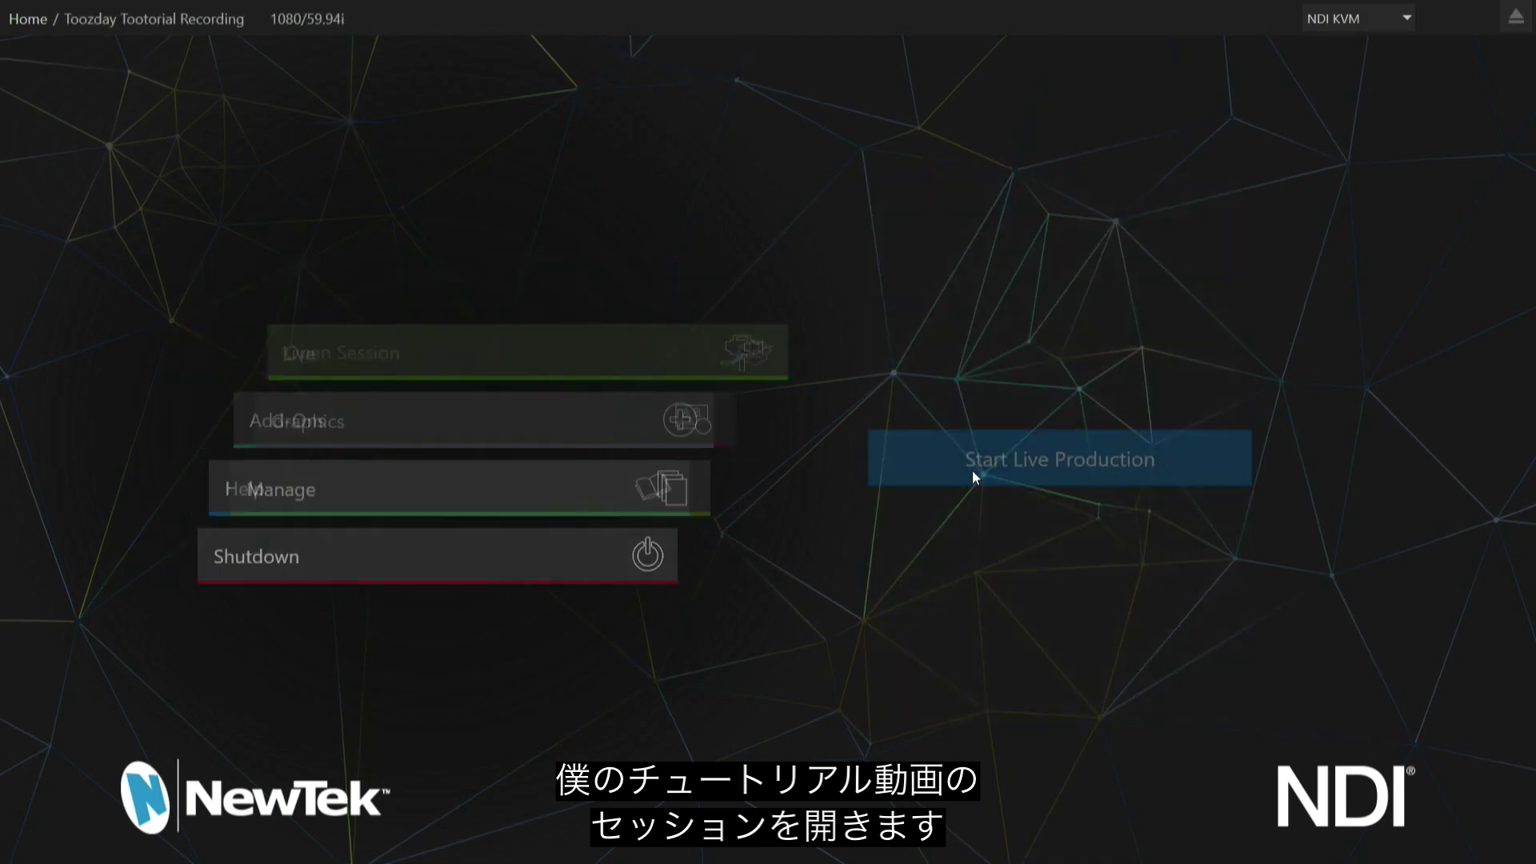
left_click(972, 470)
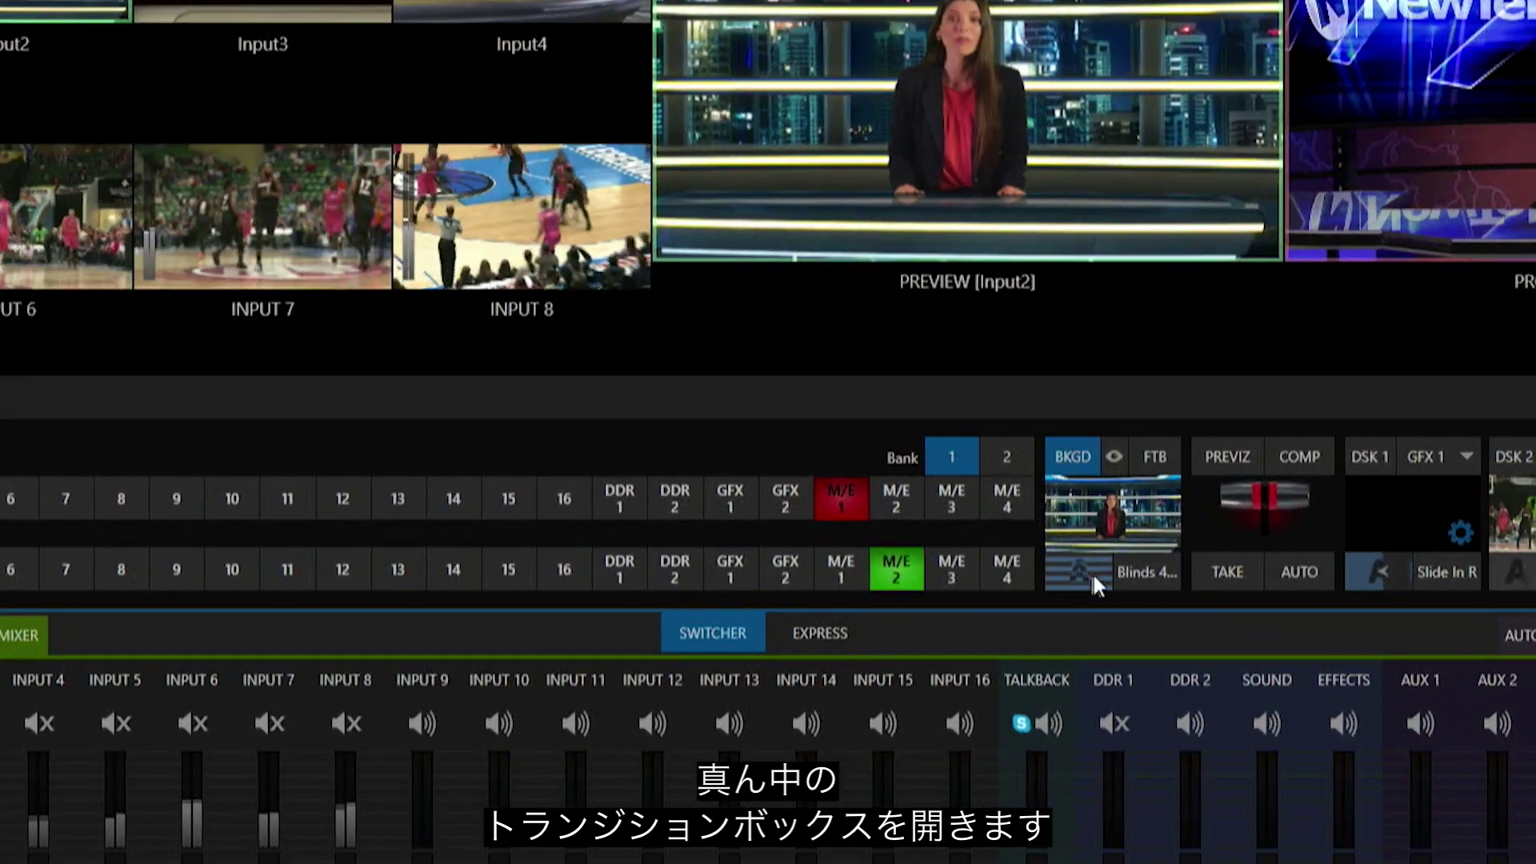
Step: Open the BKGD transition bin to view its nine preset slots, starting with Cut and Fade
left_click(1088, 569)
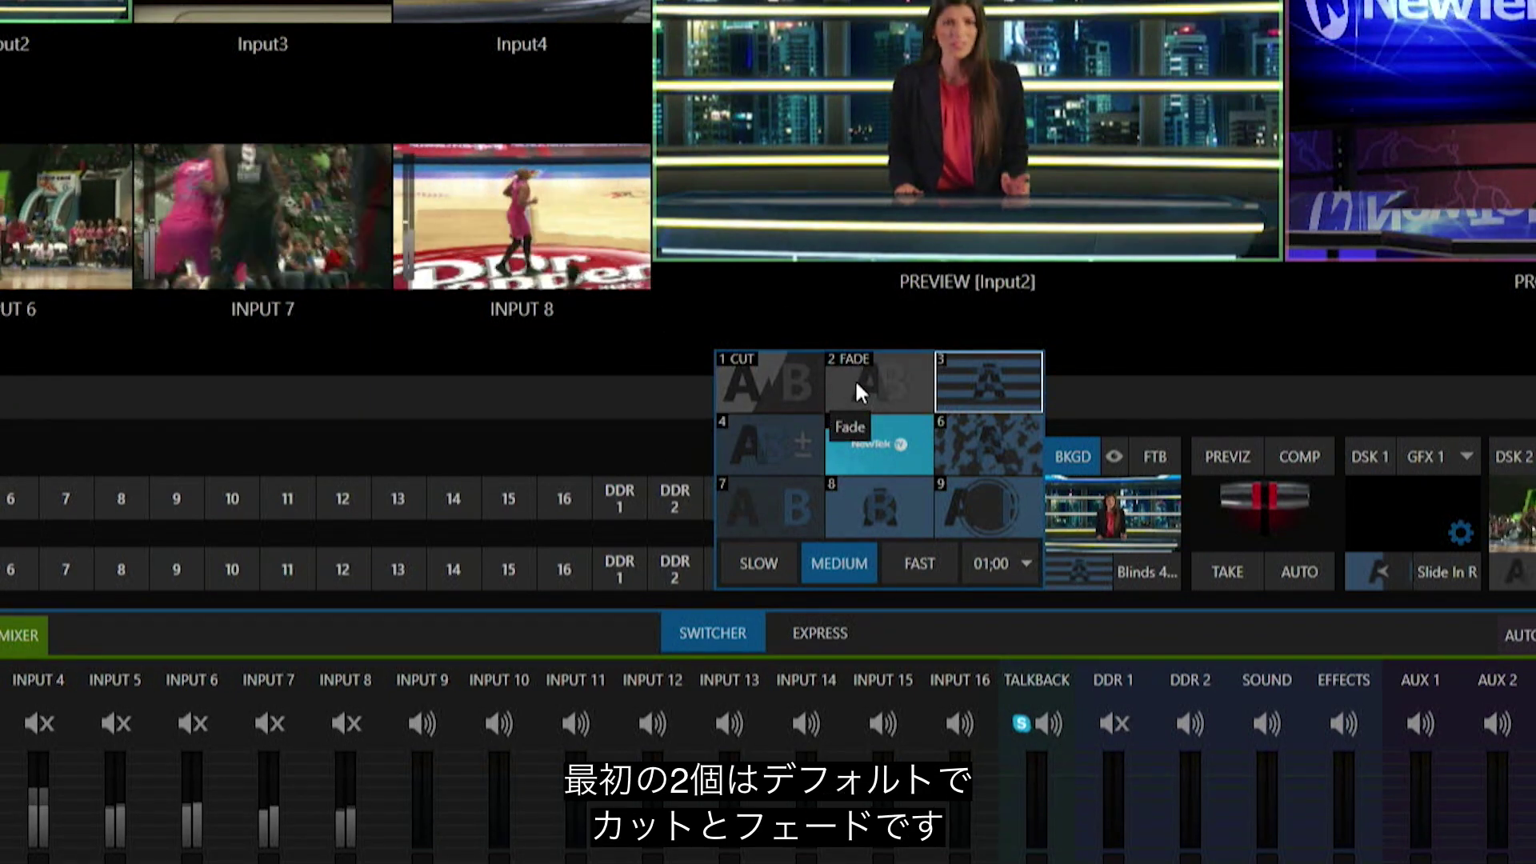
mouse_move(988, 522)
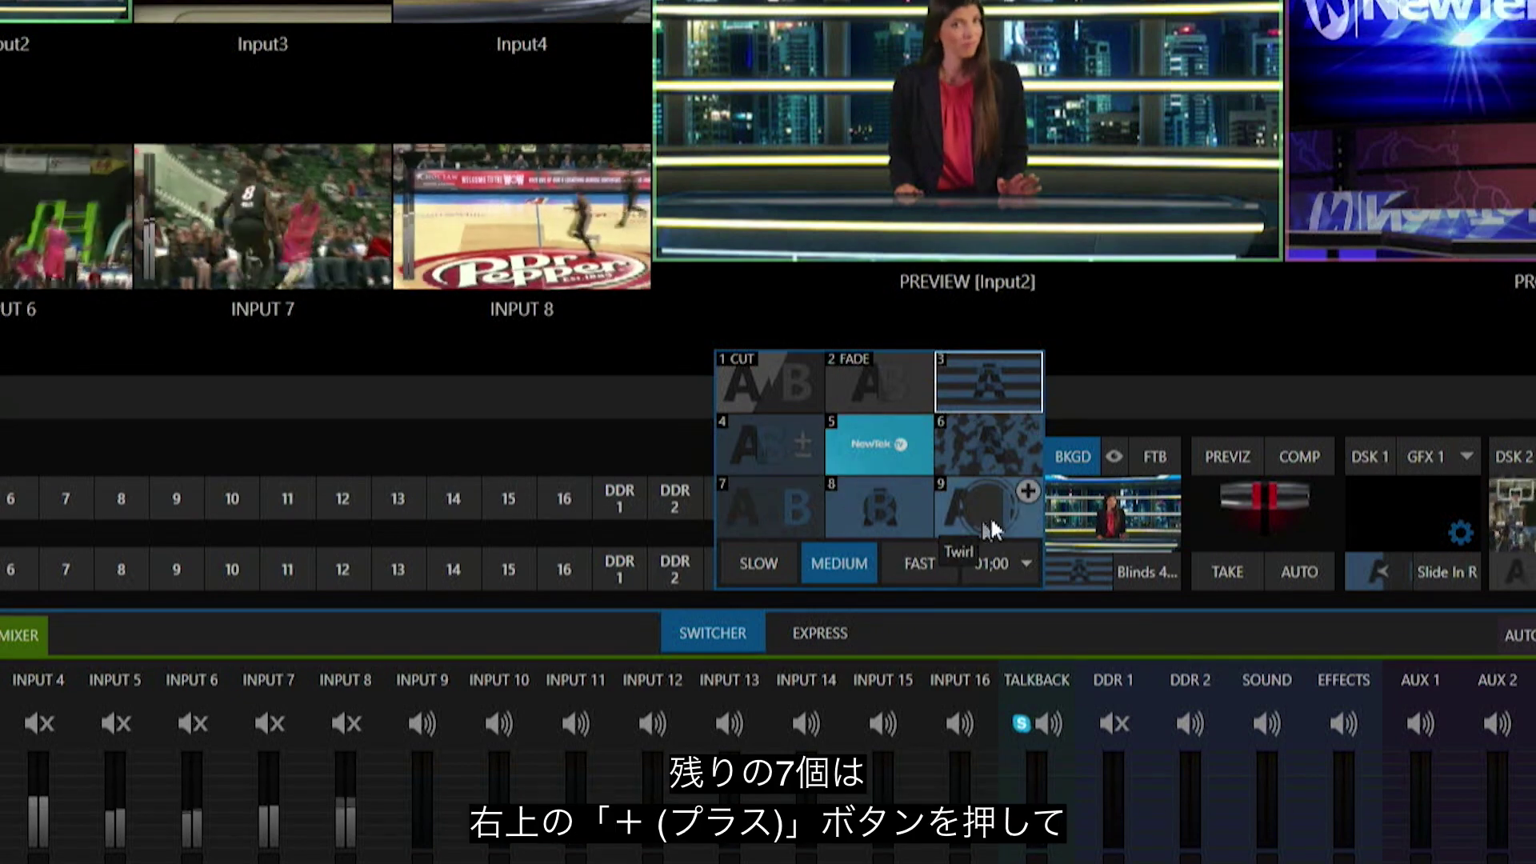
mouse_move(1032, 392)
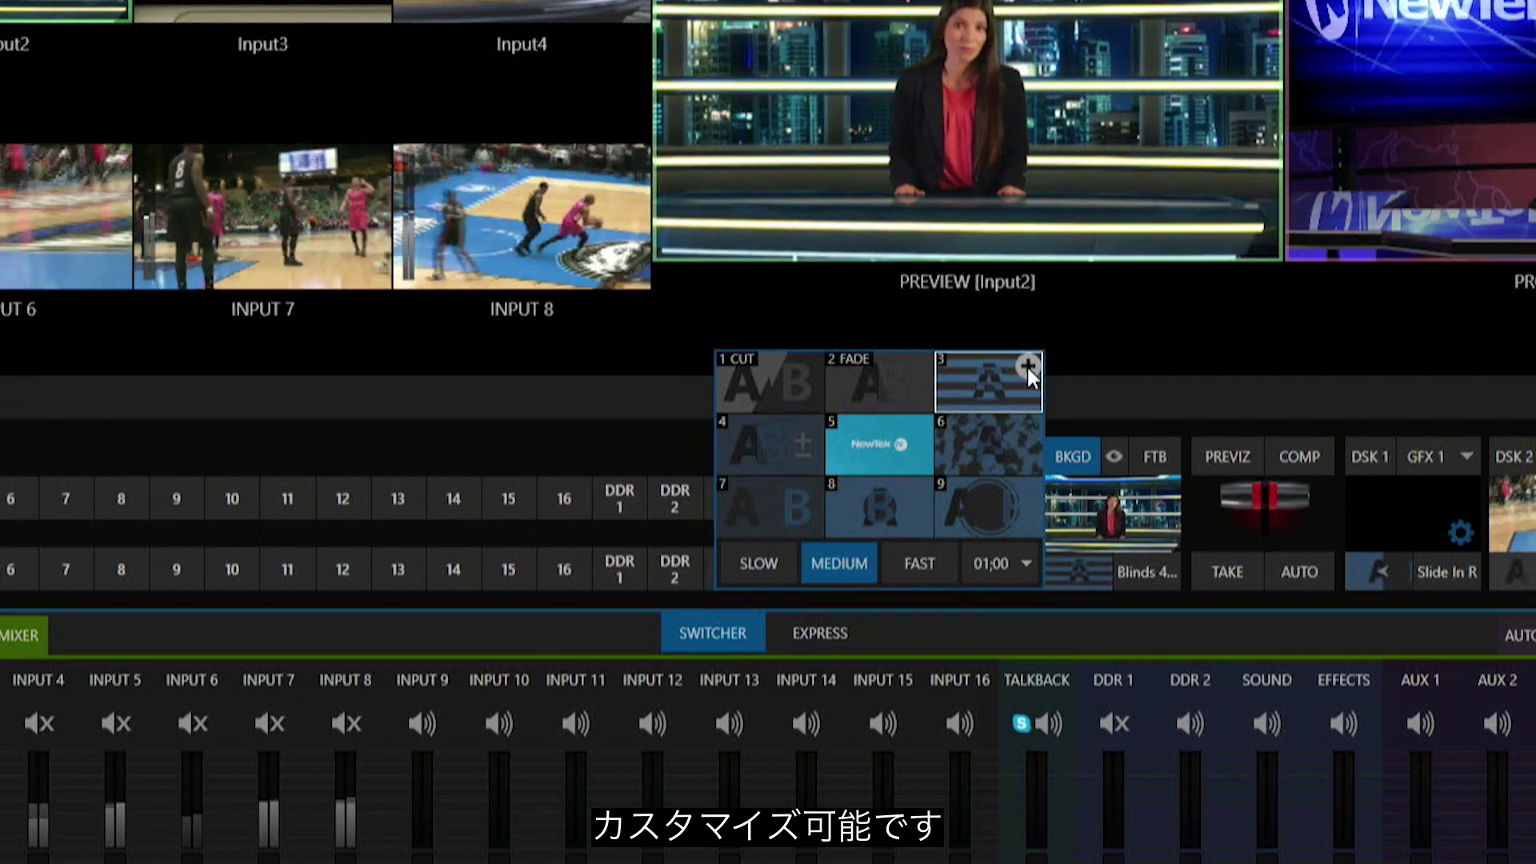
Step: Load richardsfacetransition from Animation Stores > User into preset slot 3
left_click(1028, 368)
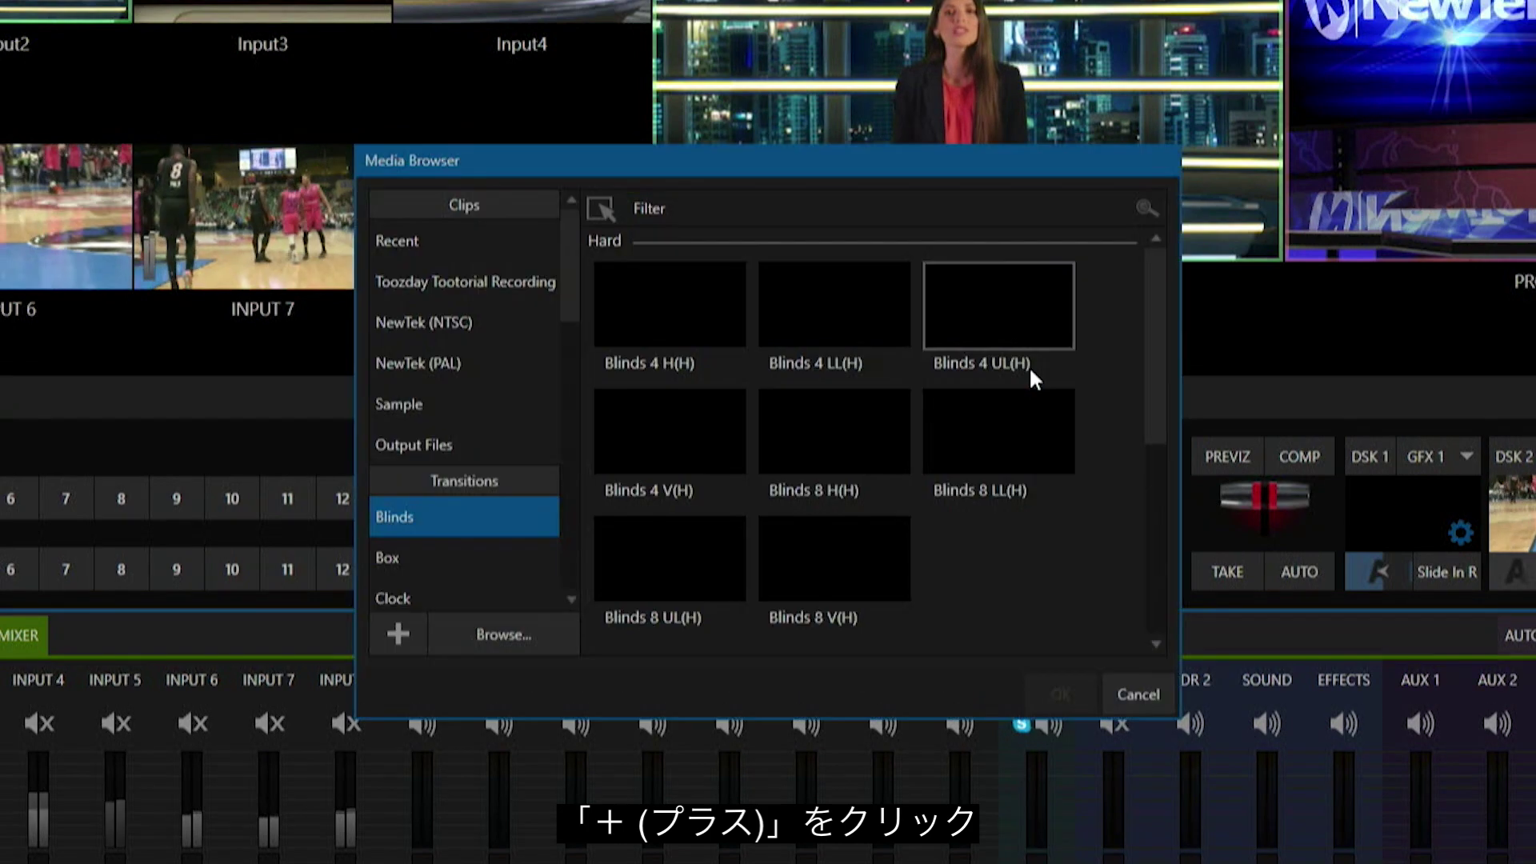
scroll(477, 419, "down", 3)
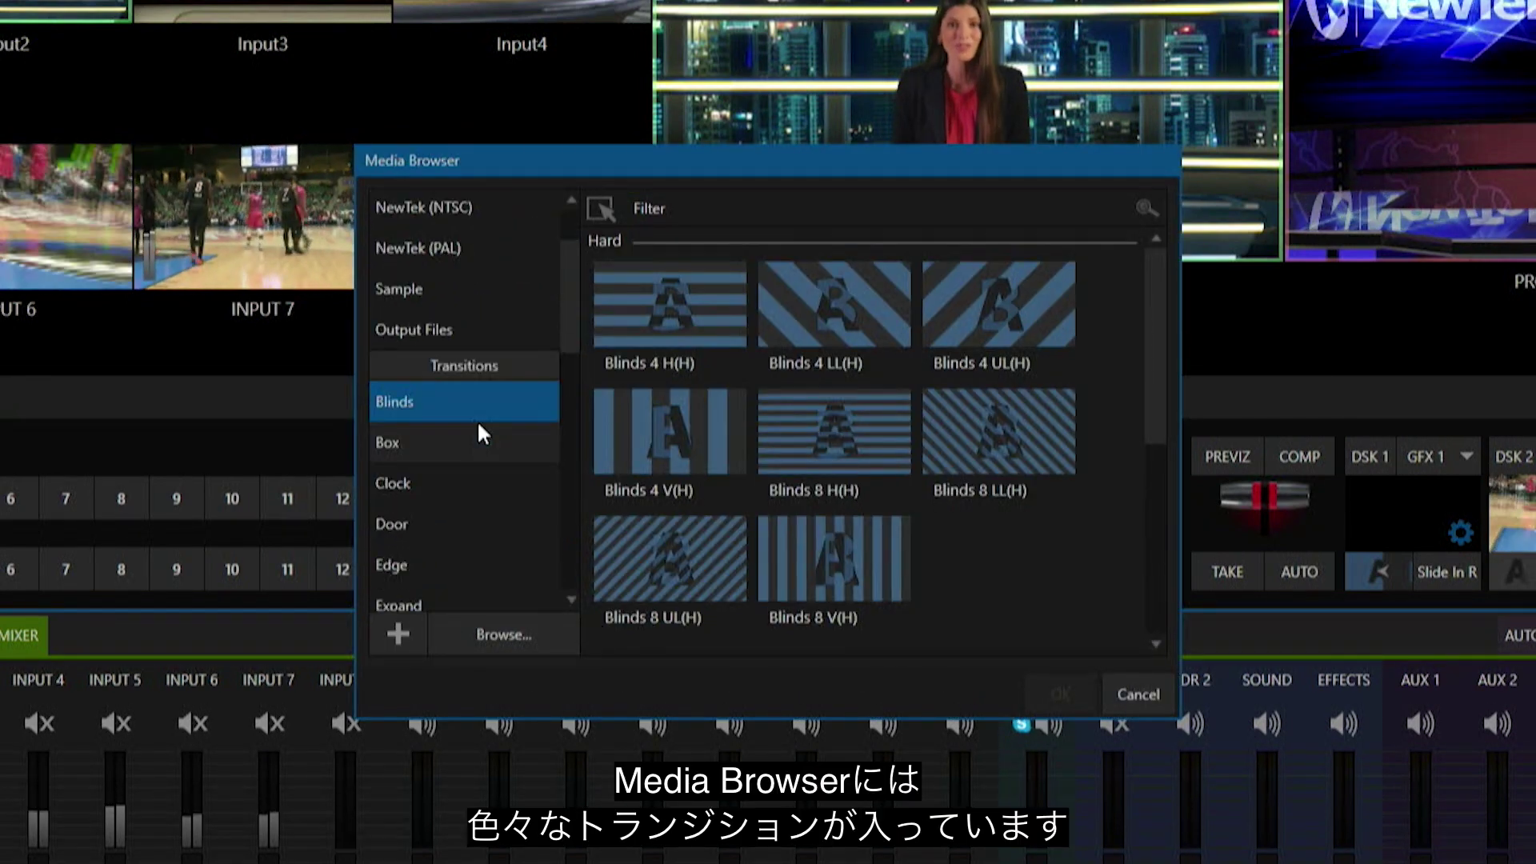
scroll(477, 433, "down", 3)
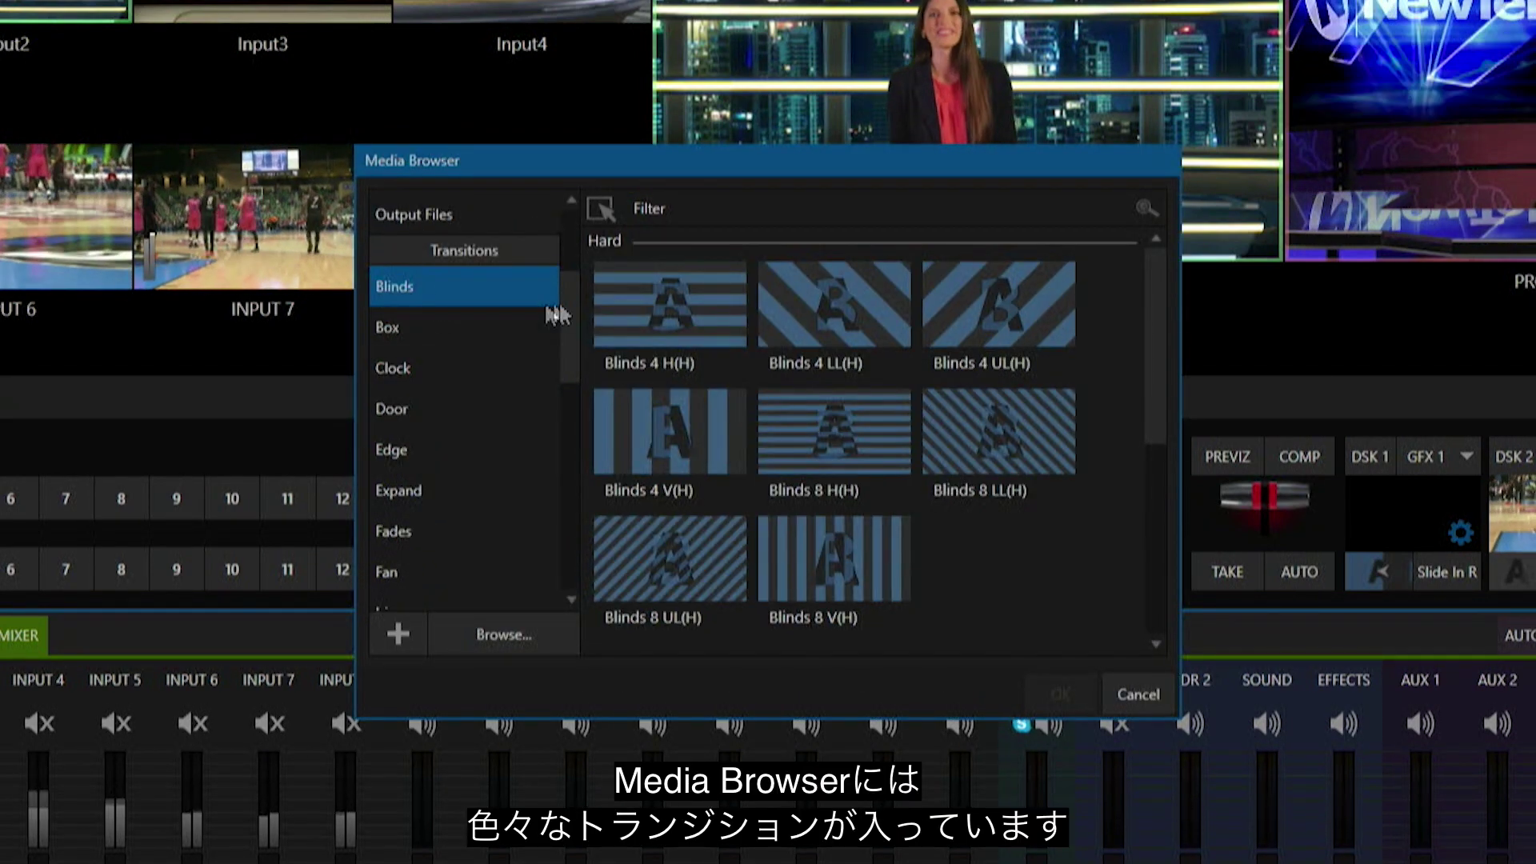
left_click(422, 328)
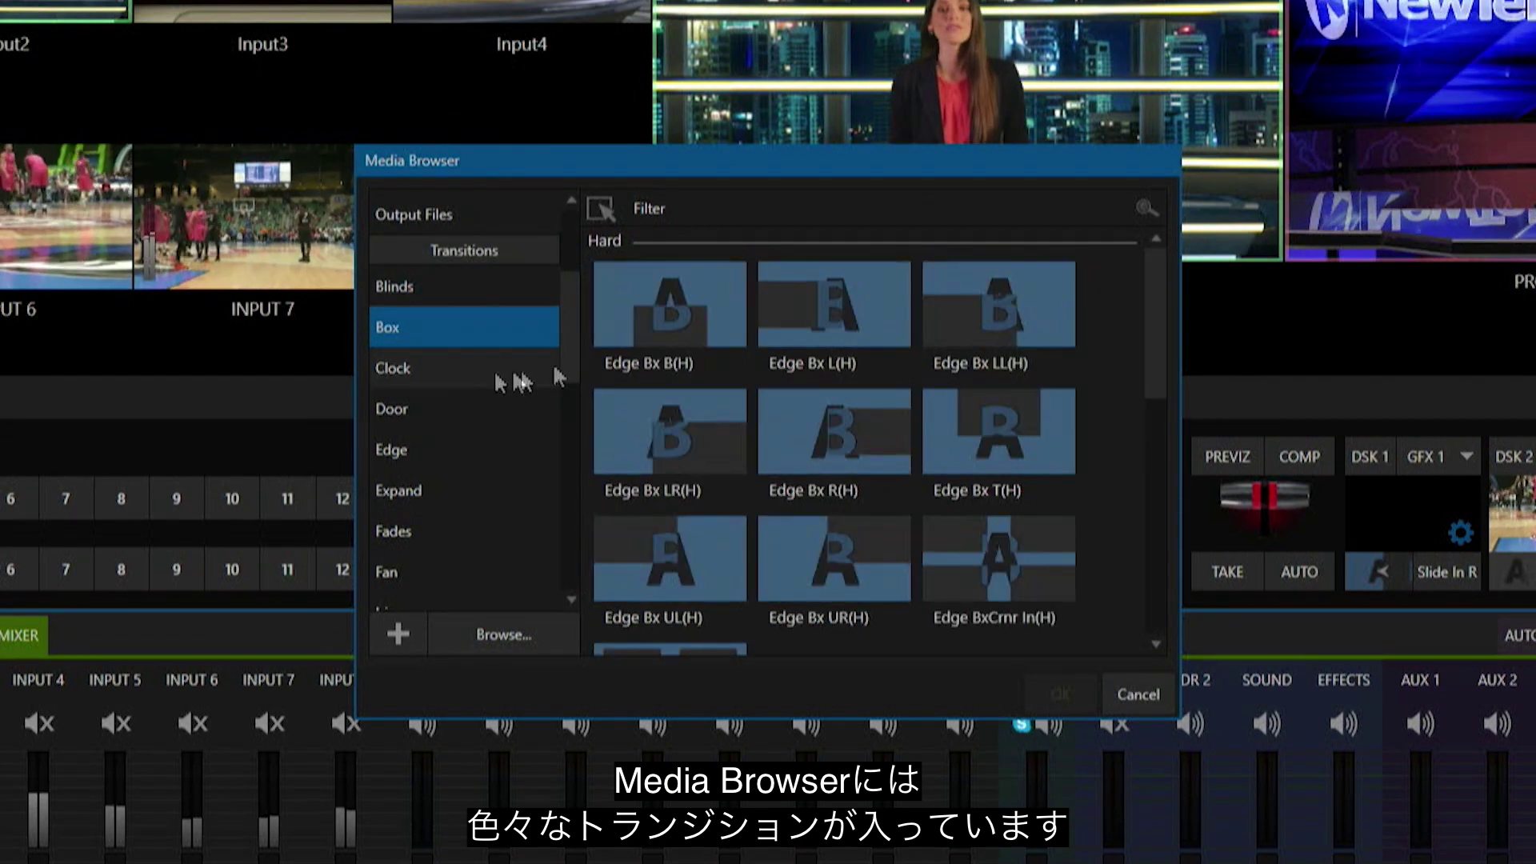
left_click_drag(568, 336, 563, 518)
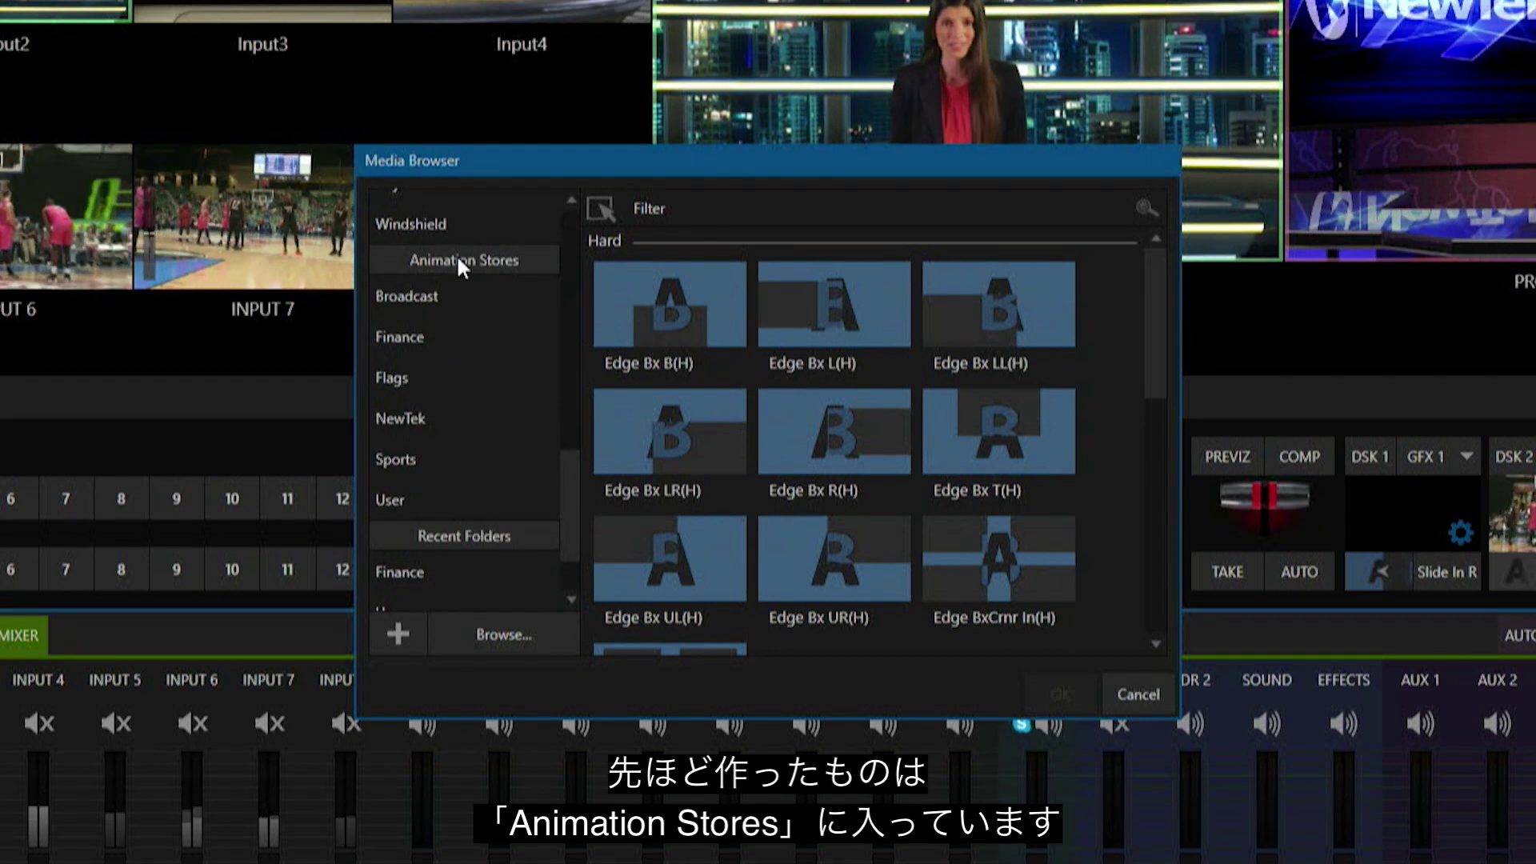
left_click(406, 498)
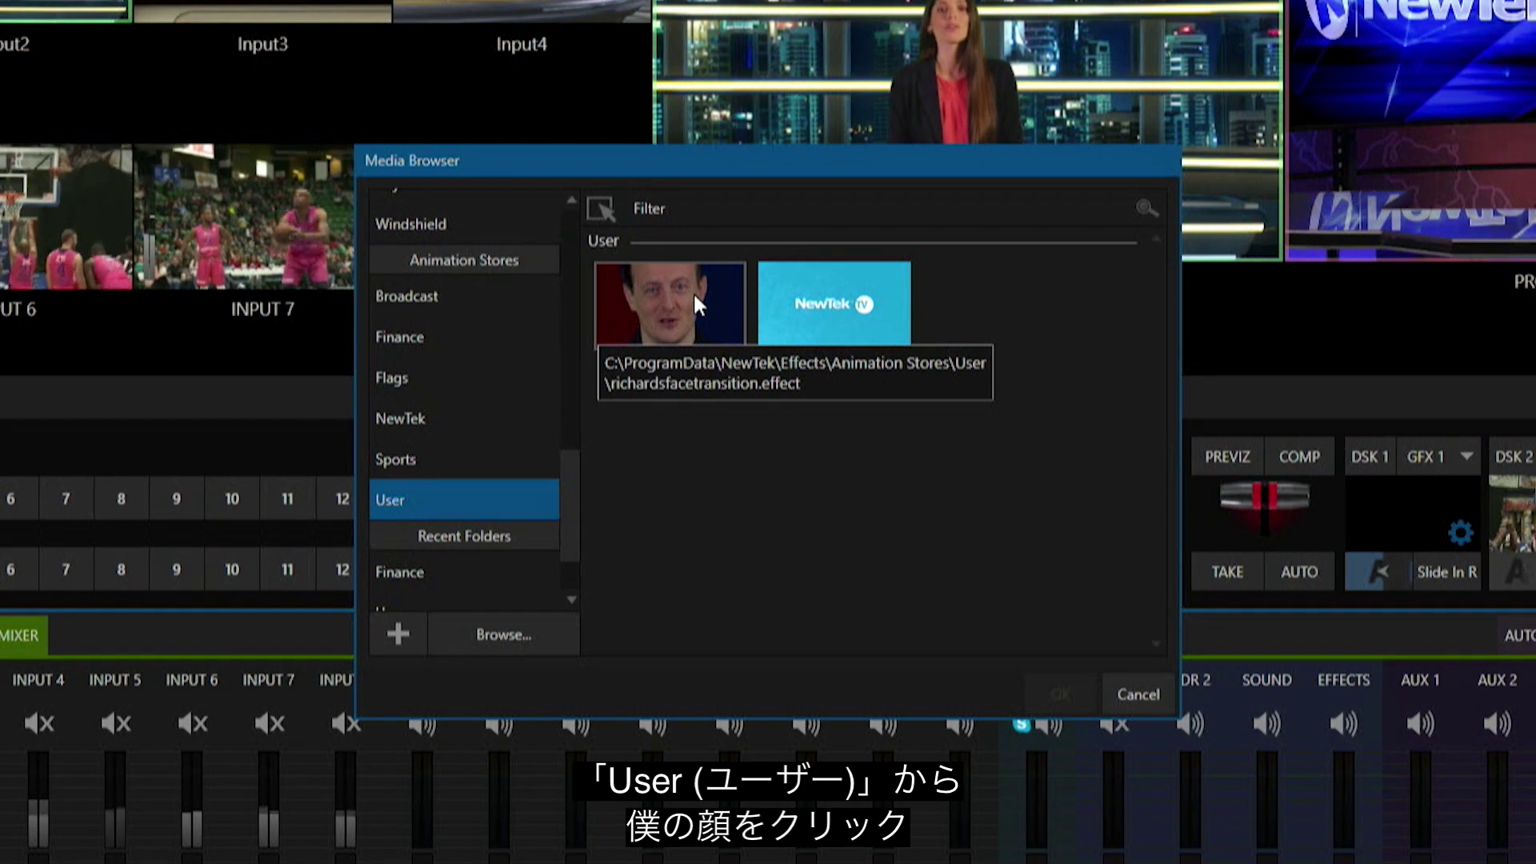
left_click(670, 299)
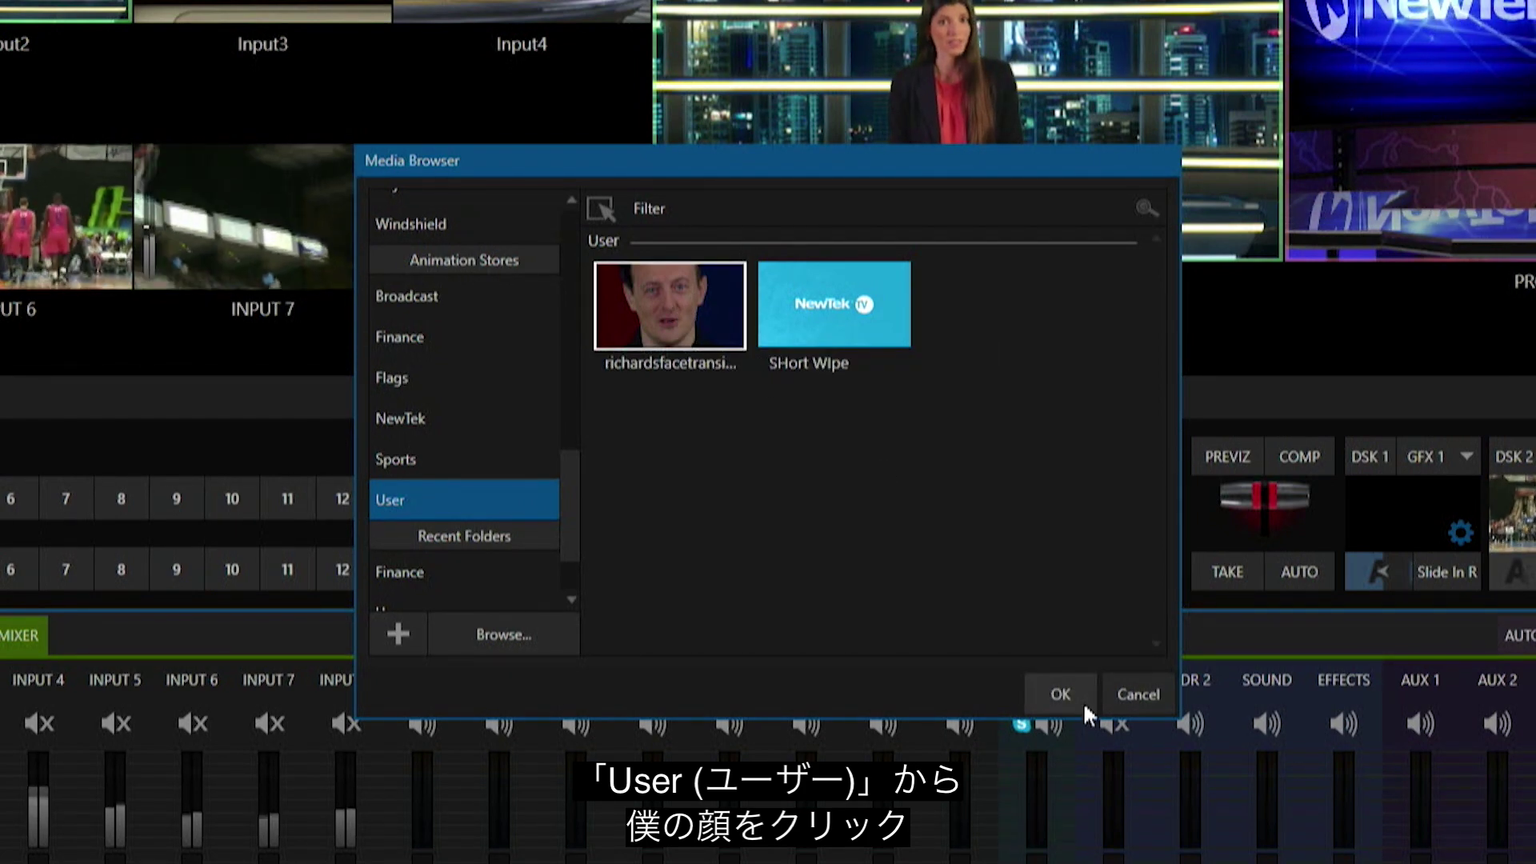
left_click(1082, 700)
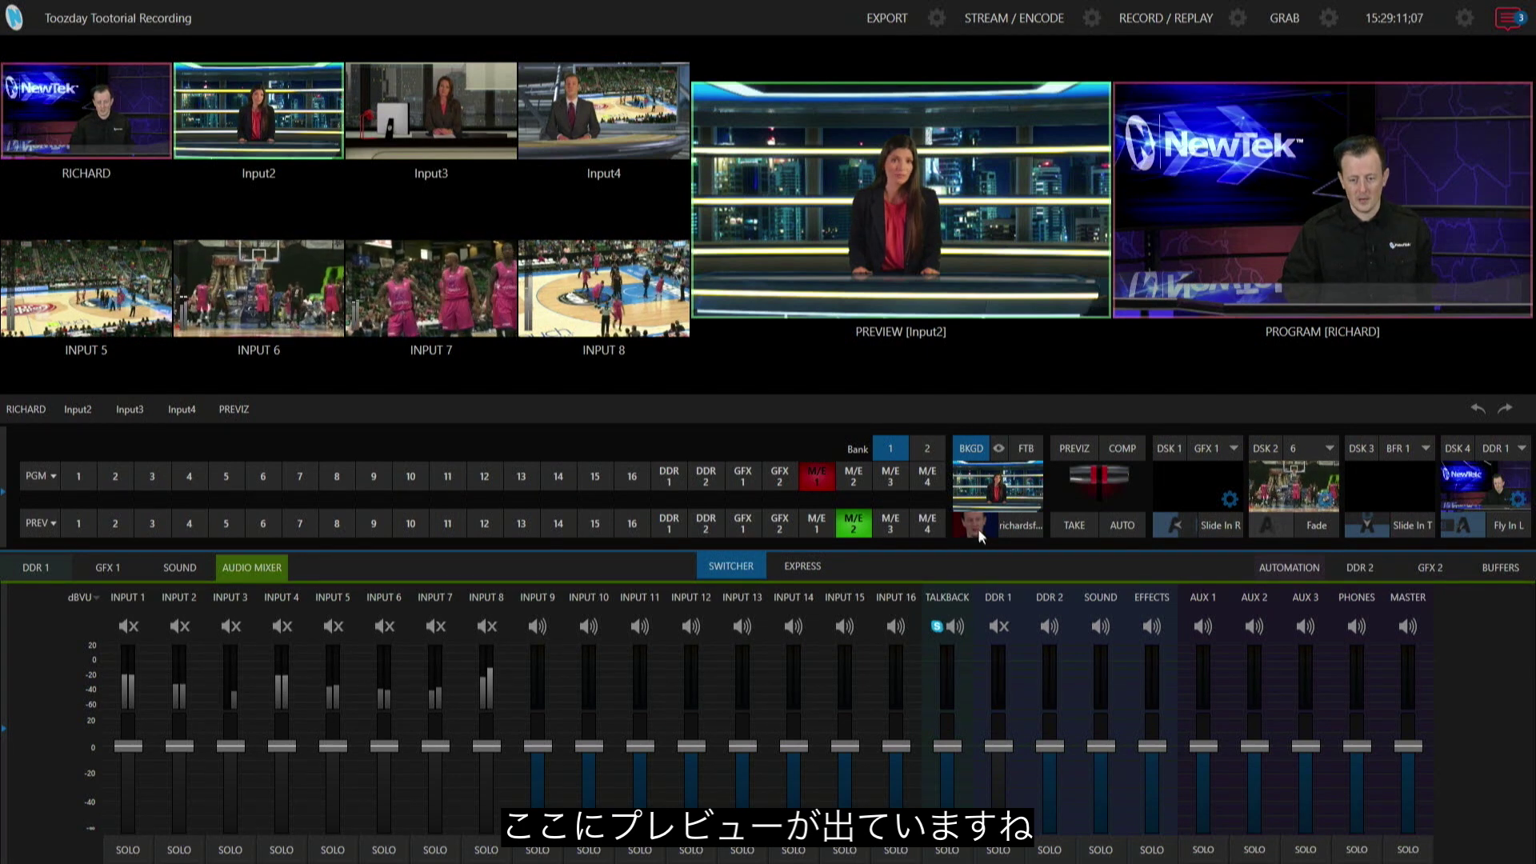
Step: Play the face wipe so Input2 goes to program, and open the EFFECTS channel's audio settings
left_click(1119, 524)
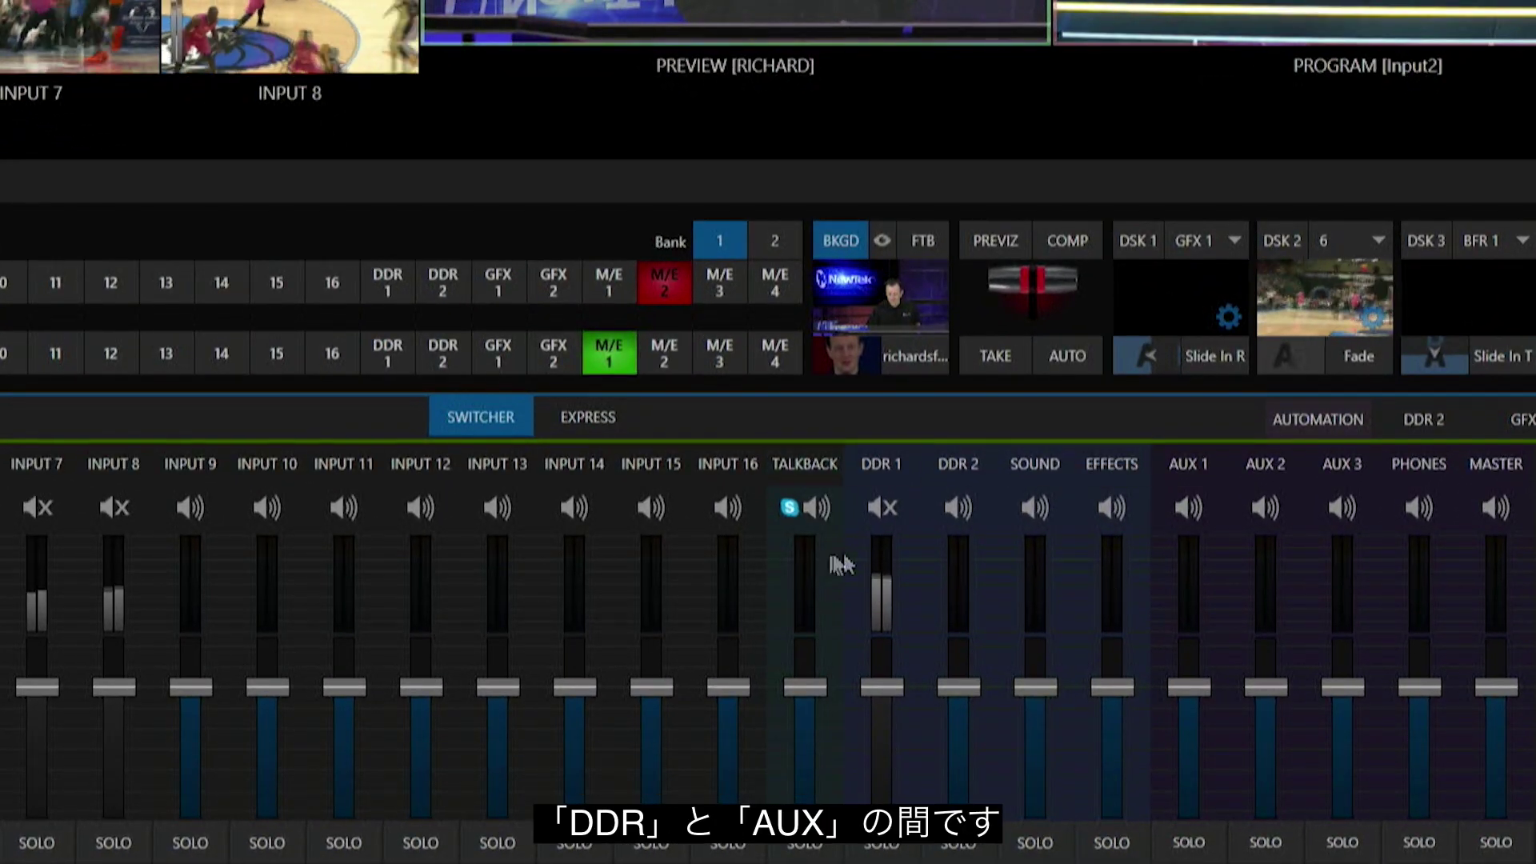
mouse_move(1131, 564)
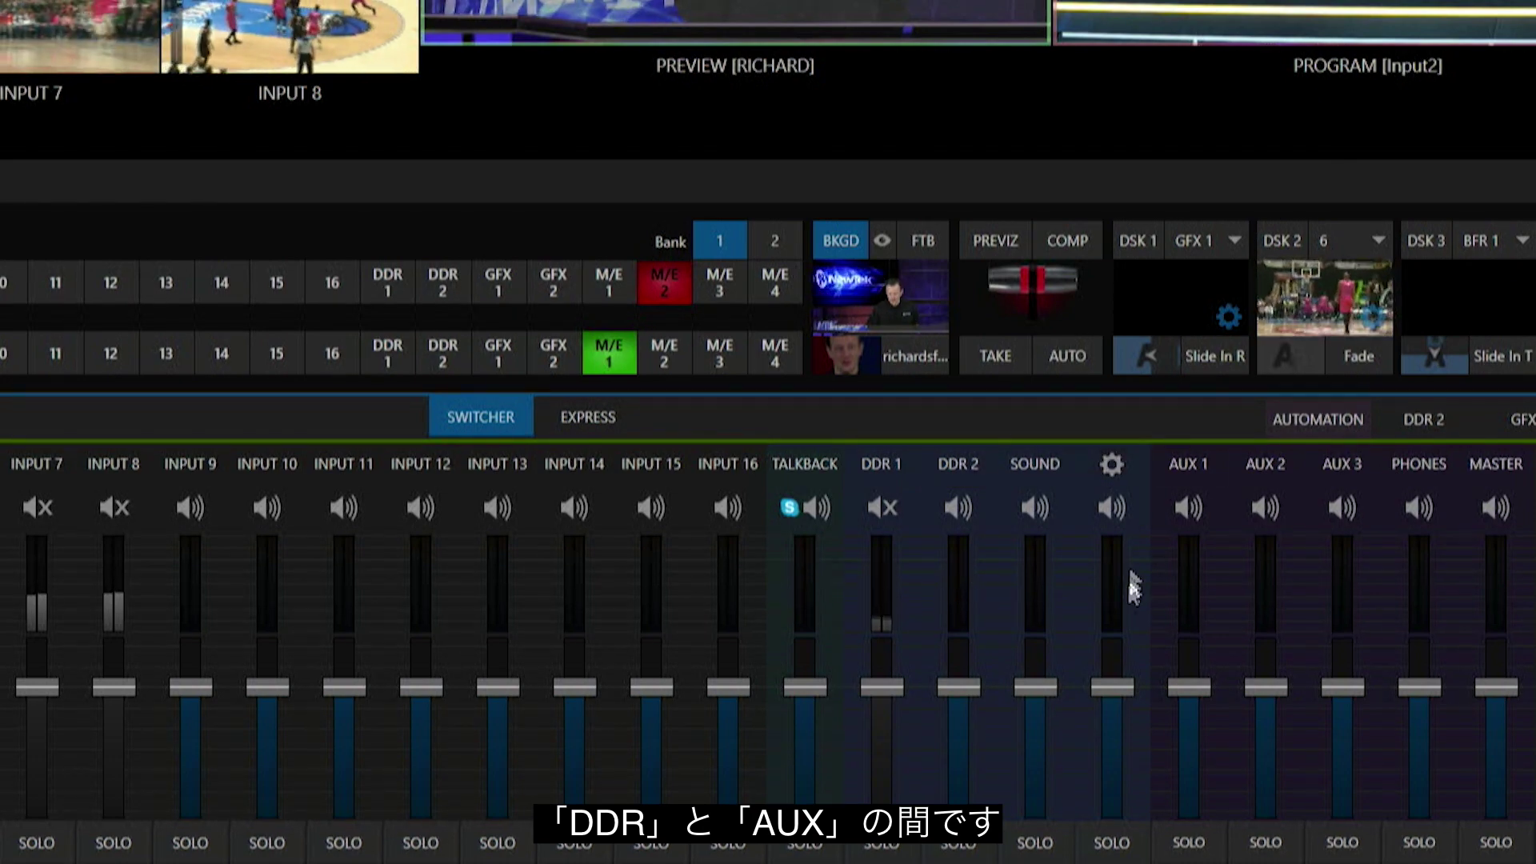
left_click(1112, 464)
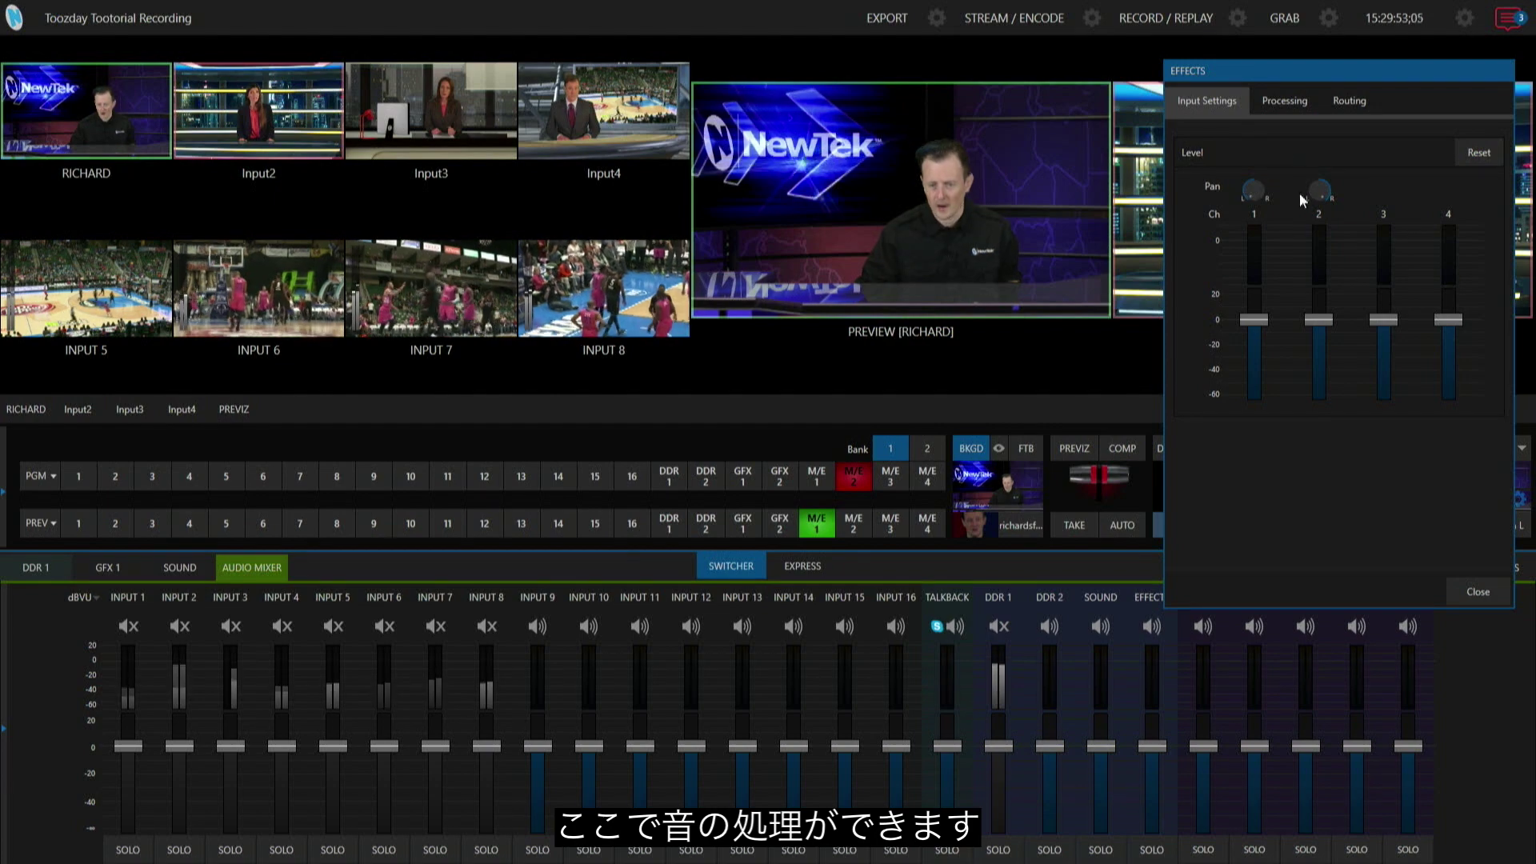
Step: Clear the EFFECTS channel's AUX 2 routing and close its audio settings panel
left_click(1293, 100)
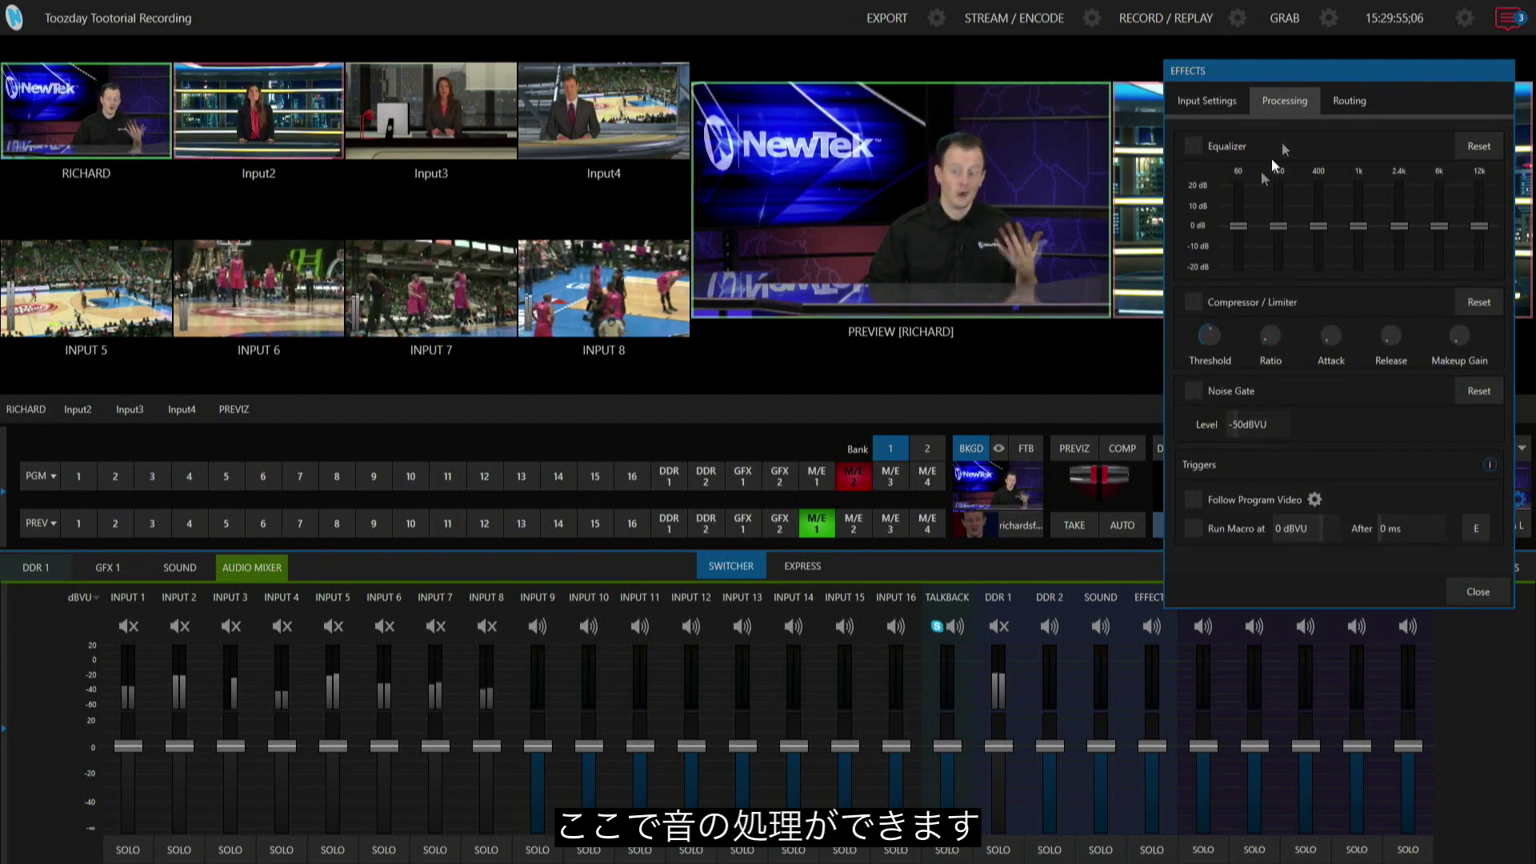
left_click(1348, 101)
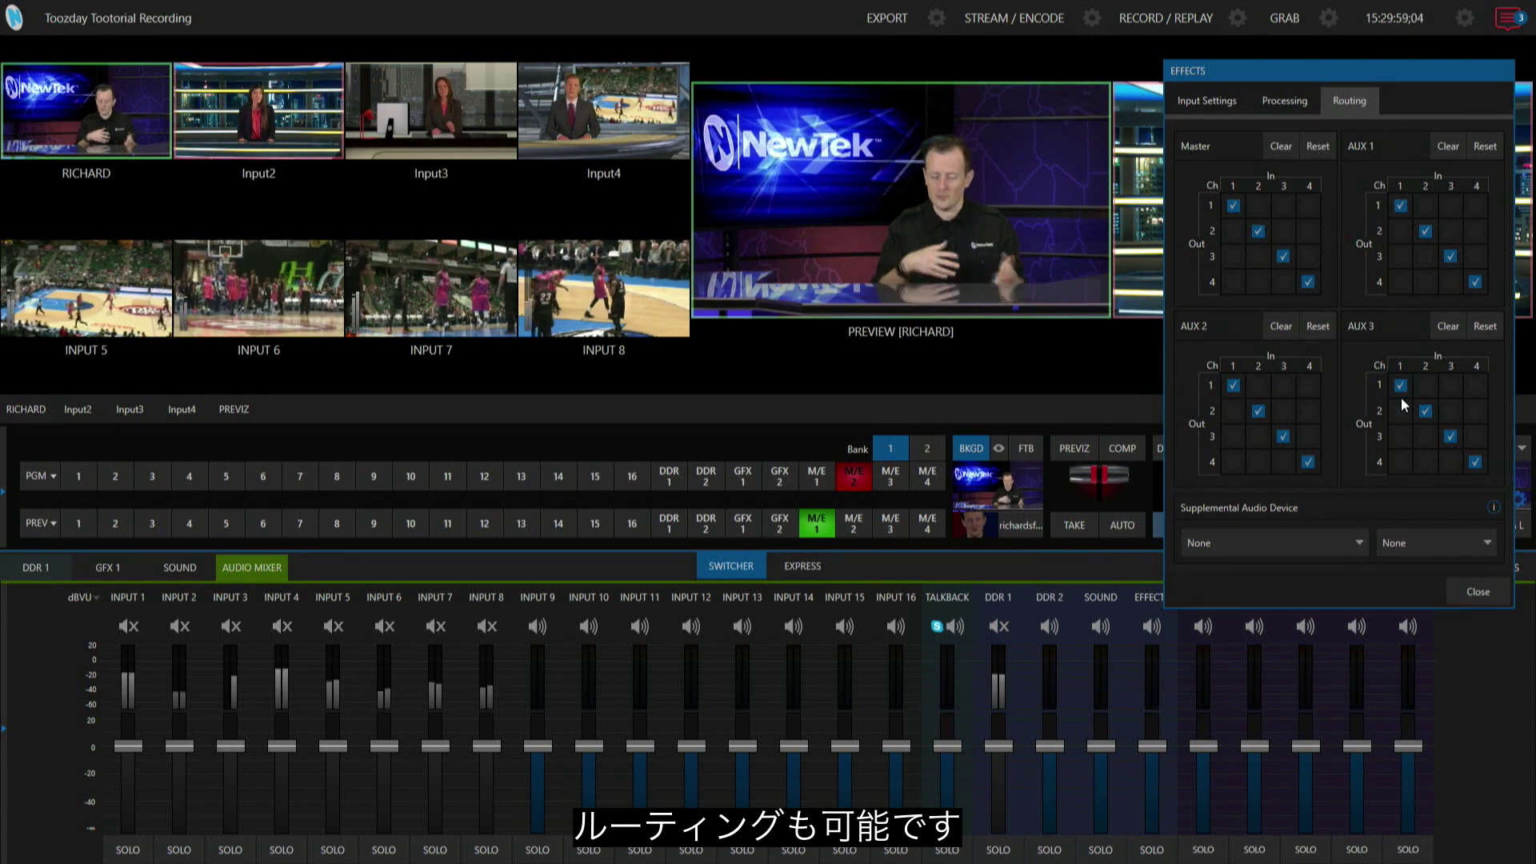
left_click(1276, 325)
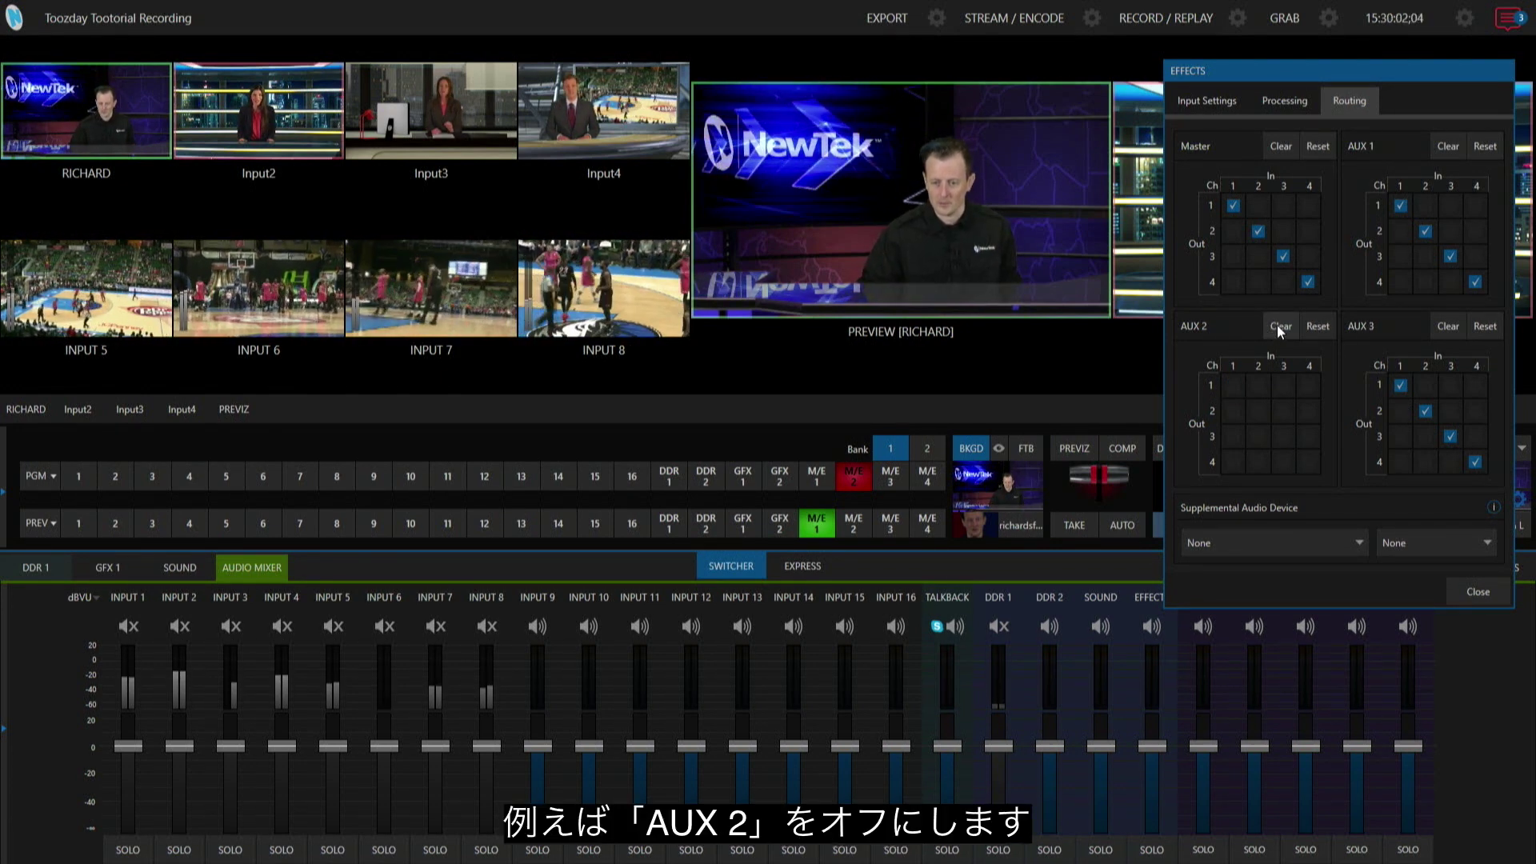
left_click(1467, 595)
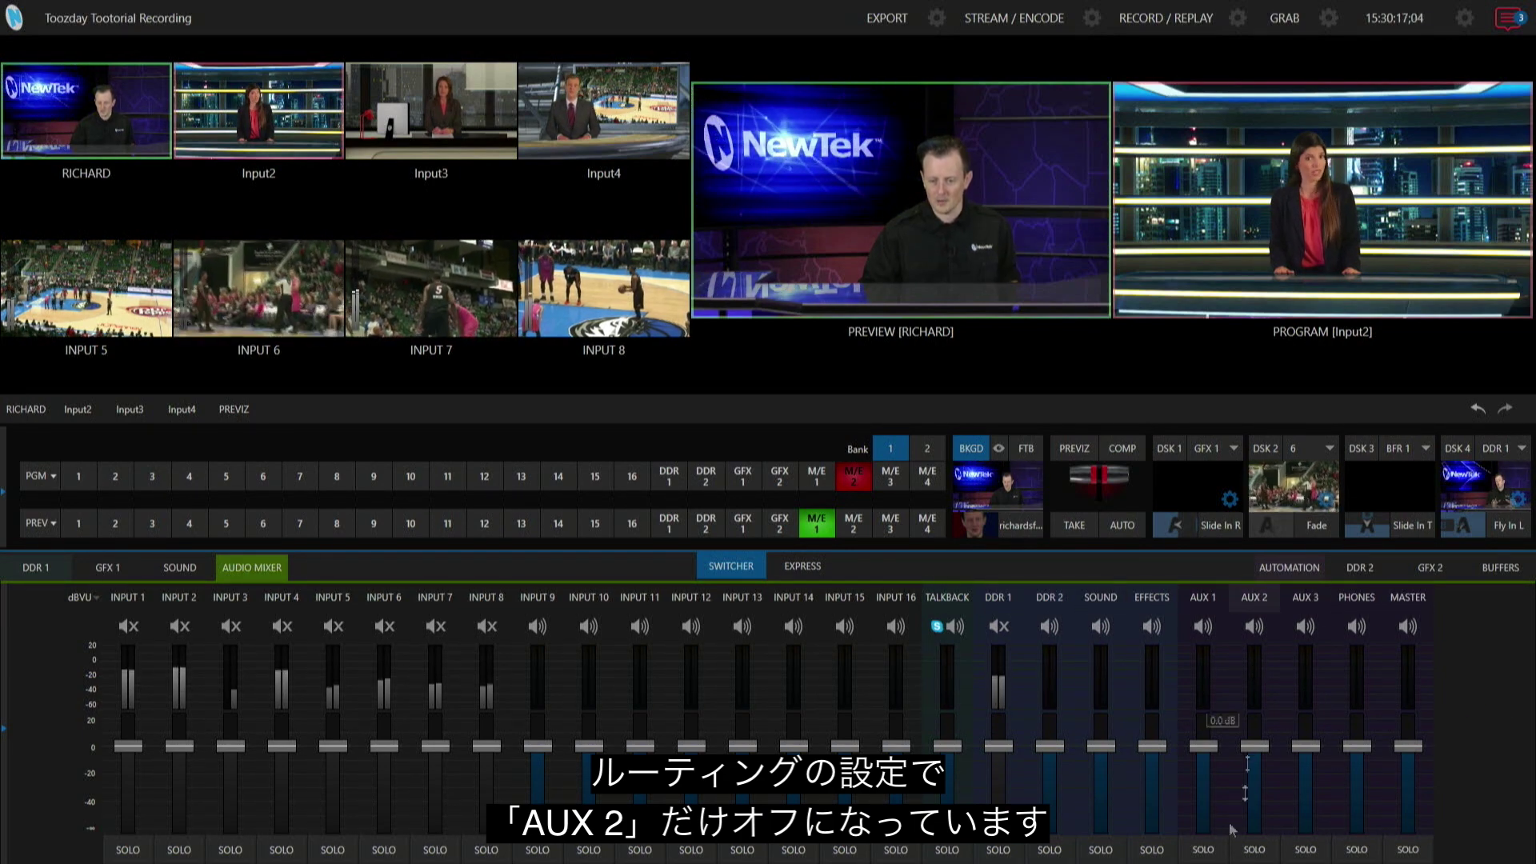
Step: Trigger the face wipe transition a second time with AUTO to return the presenter's shot
left_click(1128, 525)
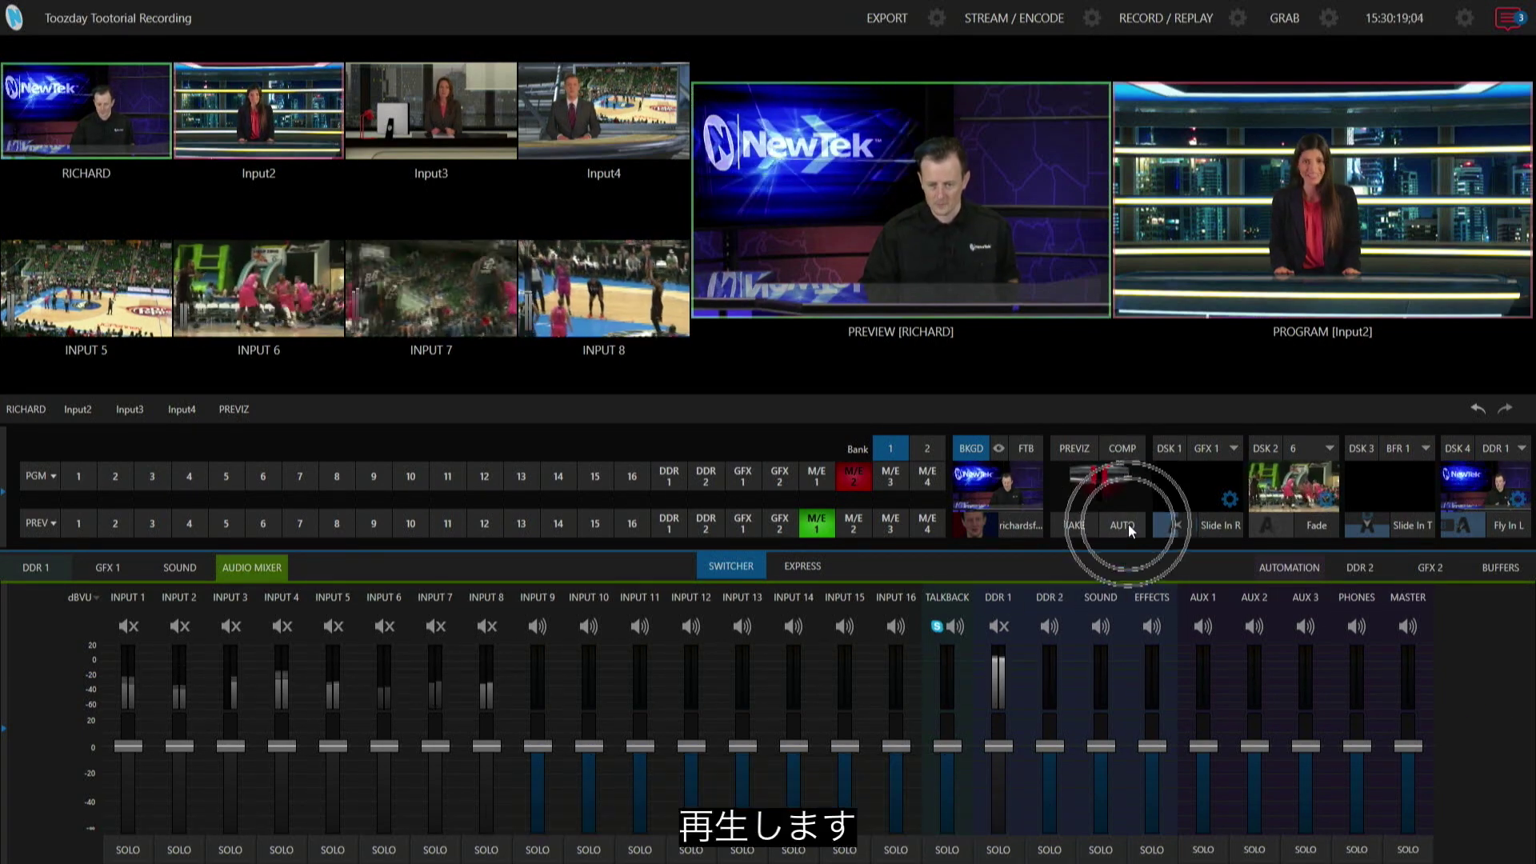